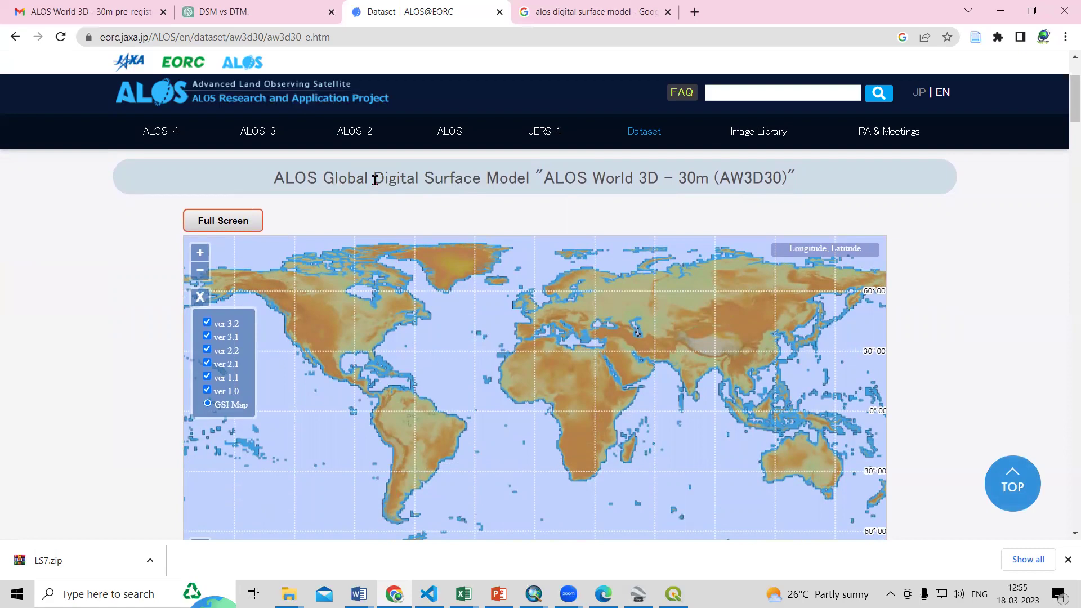
Highlight 'Digital Surface Model' in the AW3D30 page title, then go to the DSM vs DTM chat
{"action": "left_click_drag", "start_coordinate": [375, 180], "coordinate": [518, 178]}
{"action": "left_click", "coordinate": [502, 180]}
{"action": "left_click", "coordinate": [285, 17]}
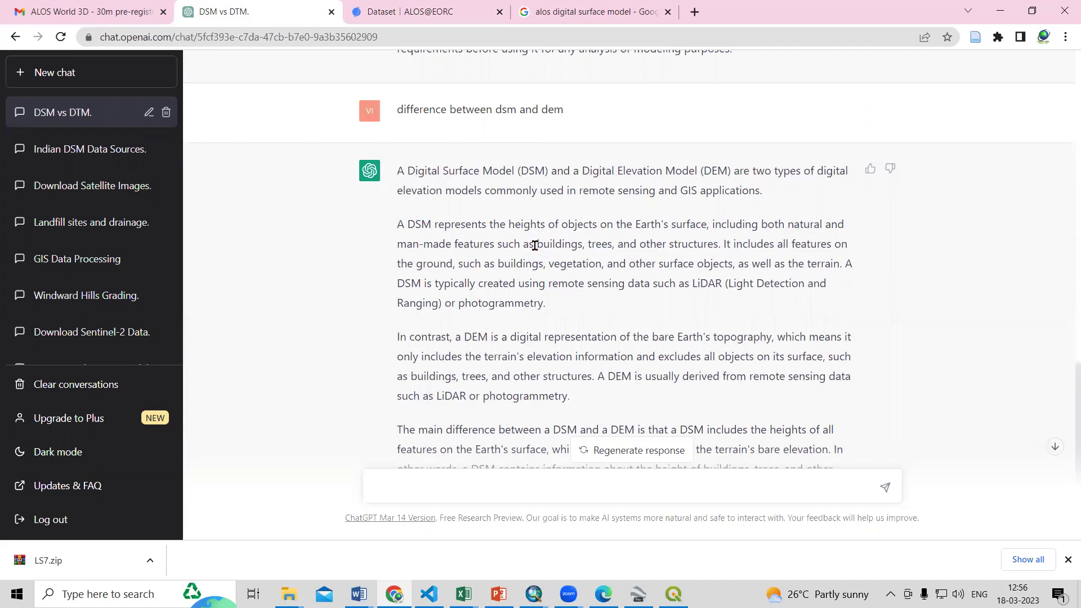
Read the DSM vs DEM answer, highlighting 'buildings' and 'bare Earth's topography', then return to AW3D30
{"action": "left_click_drag", "start_coordinate": [534, 245], "coordinate": [553, 244]}
{"action": "scroll", "coordinate": [421, 279], "scroll_direction": "down", "scroll_amount": 1}
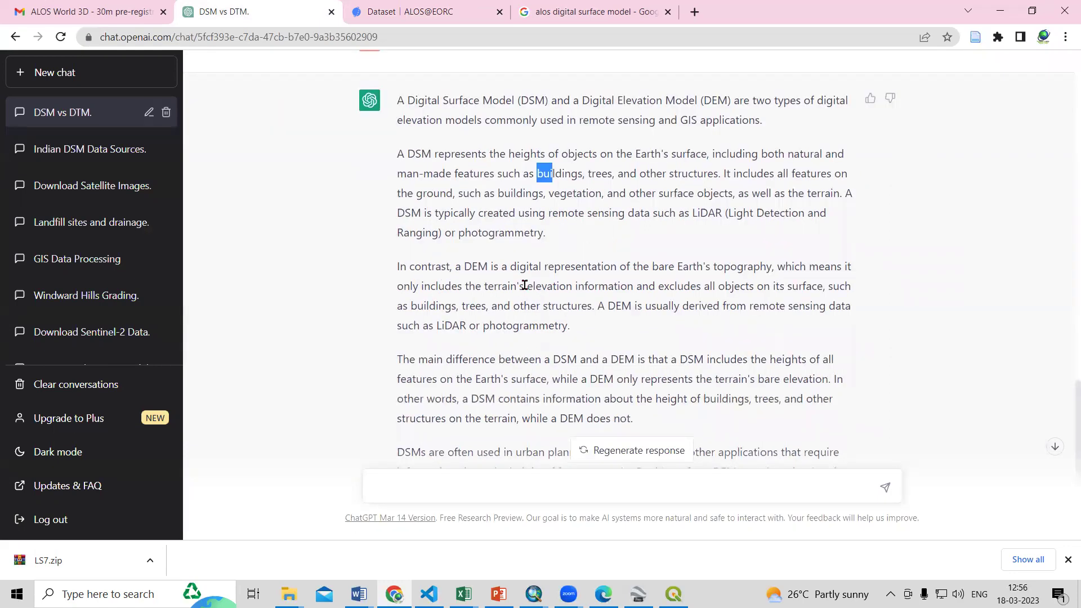
{"action": "left_click_drag", "start_coordinate": [646, 269], "coordinate": [761, 268]}
{"action": "left_click", "coordinate": [703, 322]}
{"action": "left_click_drag", "start_coordinate": [646, 268], "coordinate": [768, 268]}
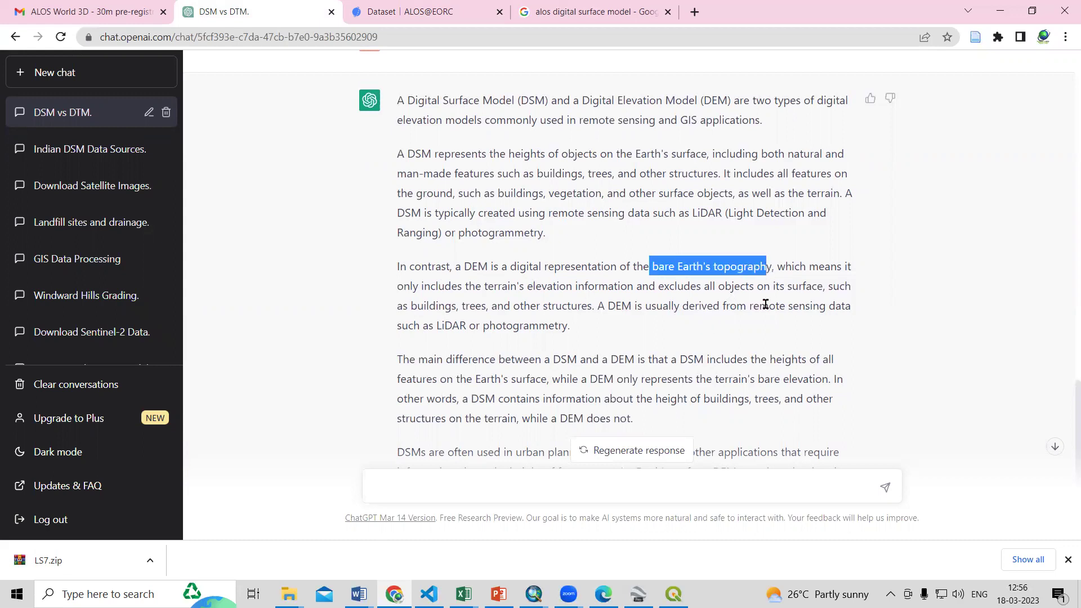
{"action": "left_click", "coordinate": [736, 331]}
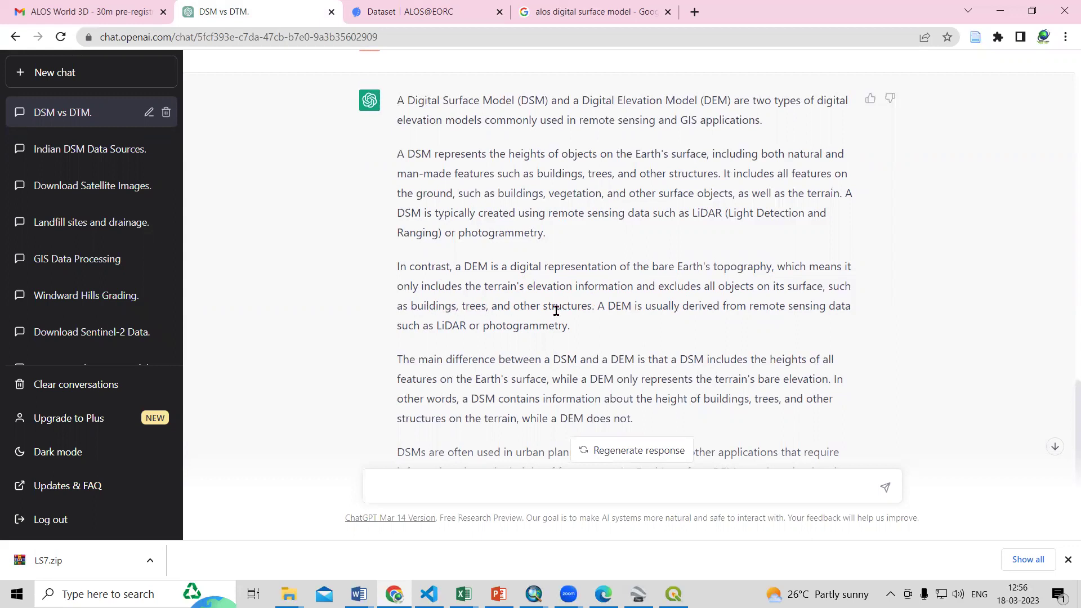
{"action": "scroll", "coordinate": [555, 311], "scroll_direction": "up", "scroll_amount": 1}
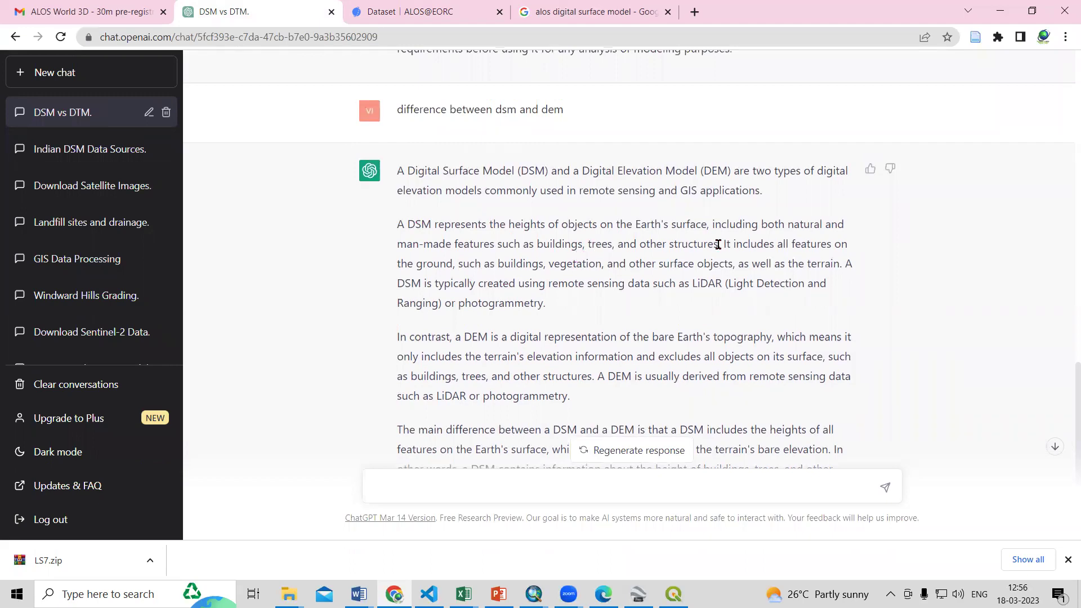
{"action": "left_click", "coordinate": [392, 15]}
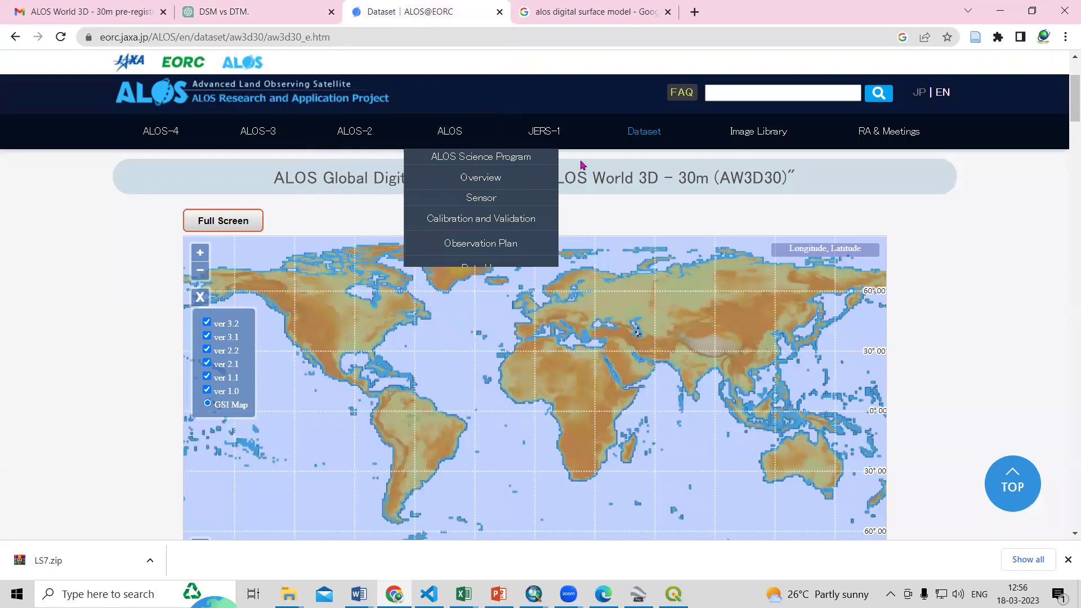
Open the AW3D30 result from Google and highlight the ALOS World 3D name and 30 m resolution
{"action": "key", "text": "ctrl+Tab"}
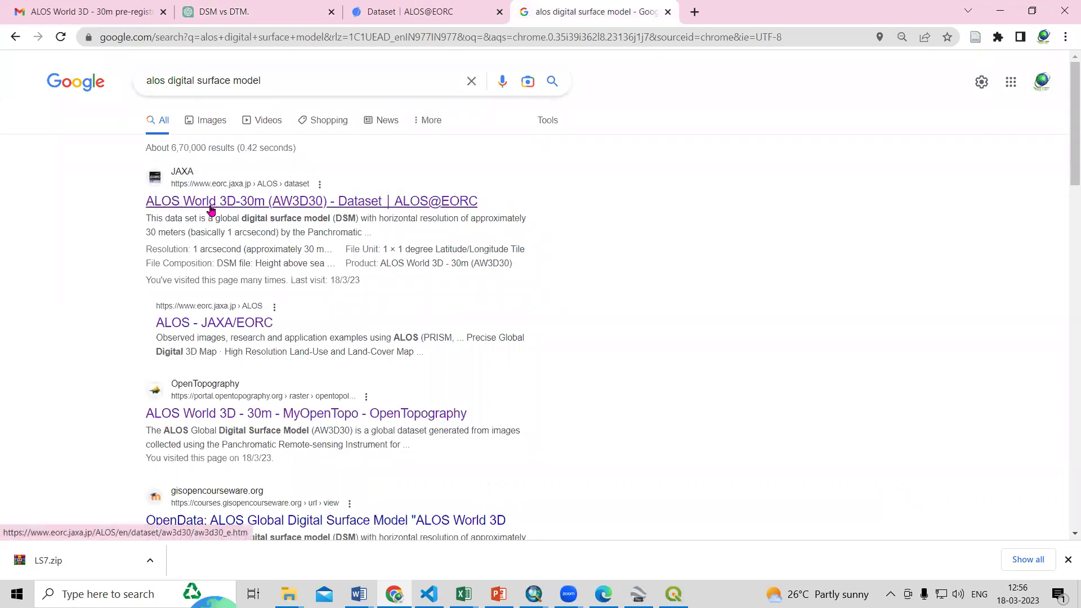
{"action": "left_click", "coordinate": [243, 202]}
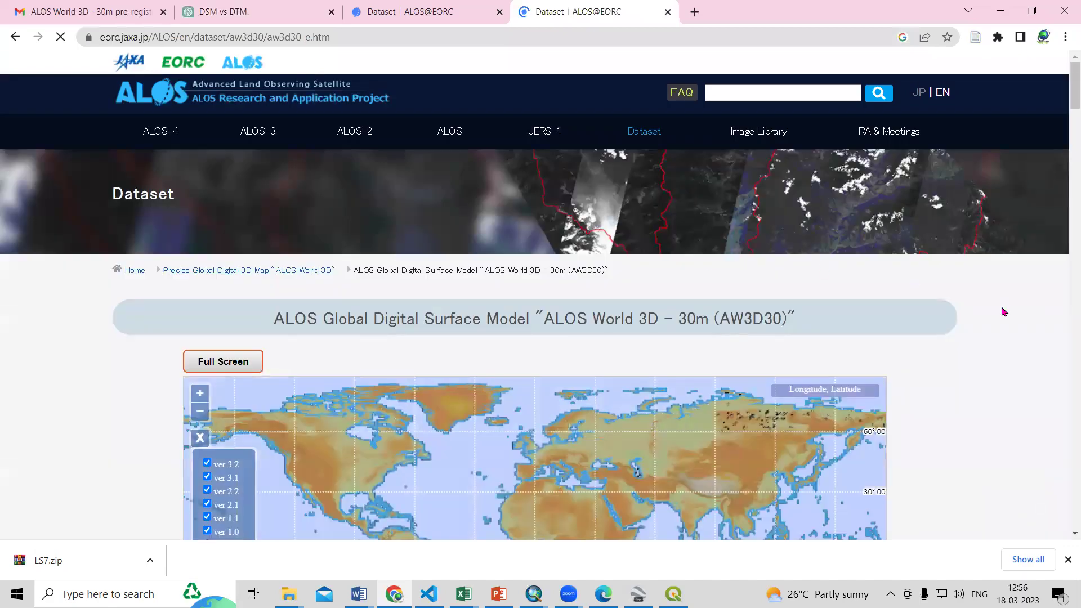
{"action": "scroll", "coordinate": [1002, 311], "scroll_direction": "down", "scroll_amount": 4}
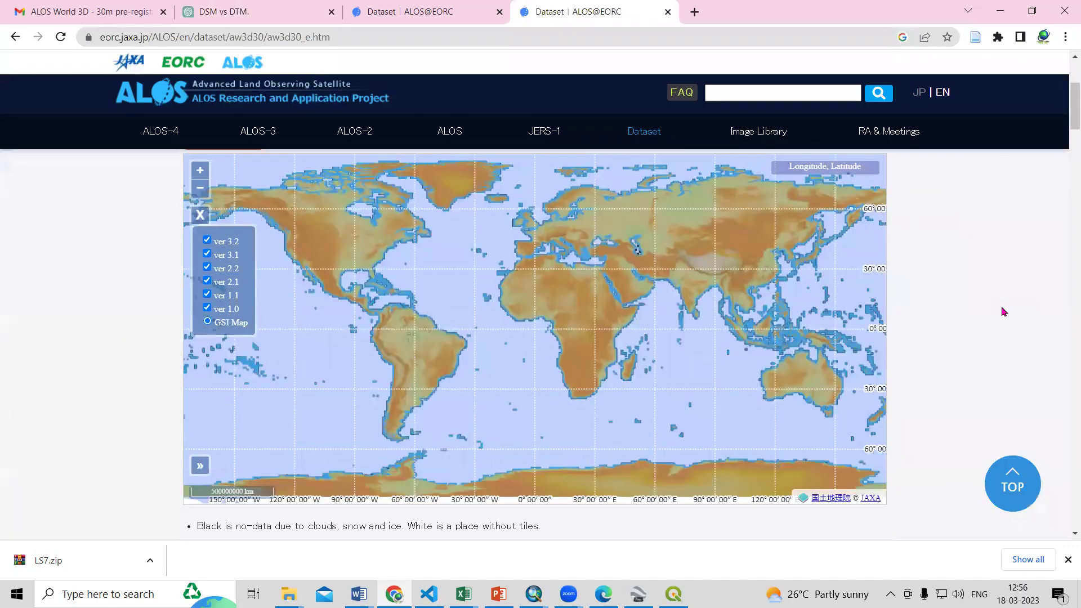
{"action": "scroll", "coordinate": [1004, 311], "scroll_direction": "down", "scroll_amount": 4}
{"action": "scroll", "coordinate": [1003, 312], "scroll_direction": "down", "scroll_amount": 6}
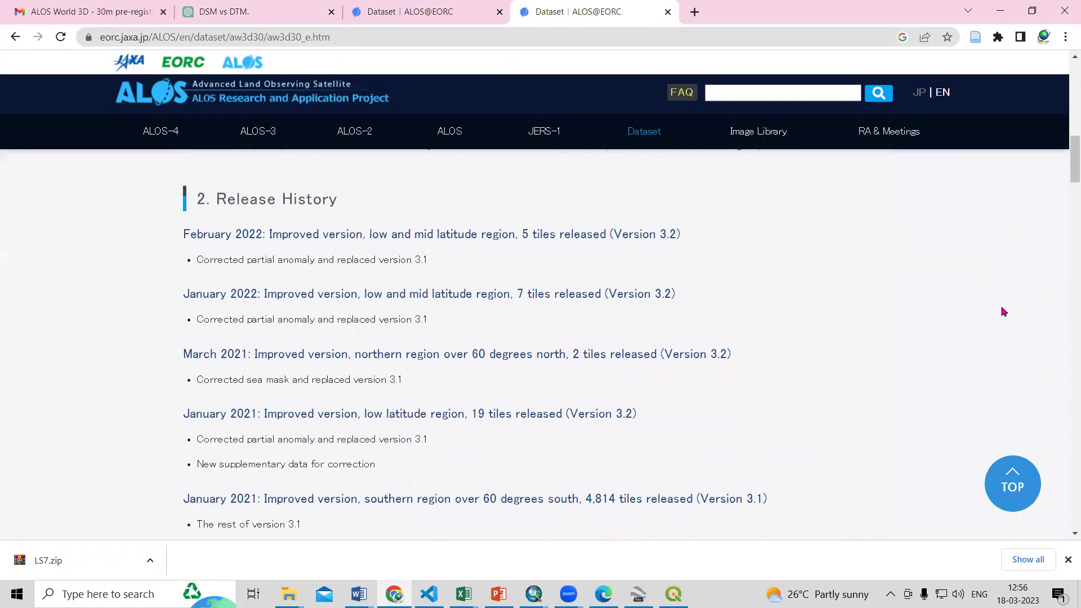
{"action": "scroll", "coordinate": [1003, 311], "scroll_direction": "down", "scroll_amount": 15}
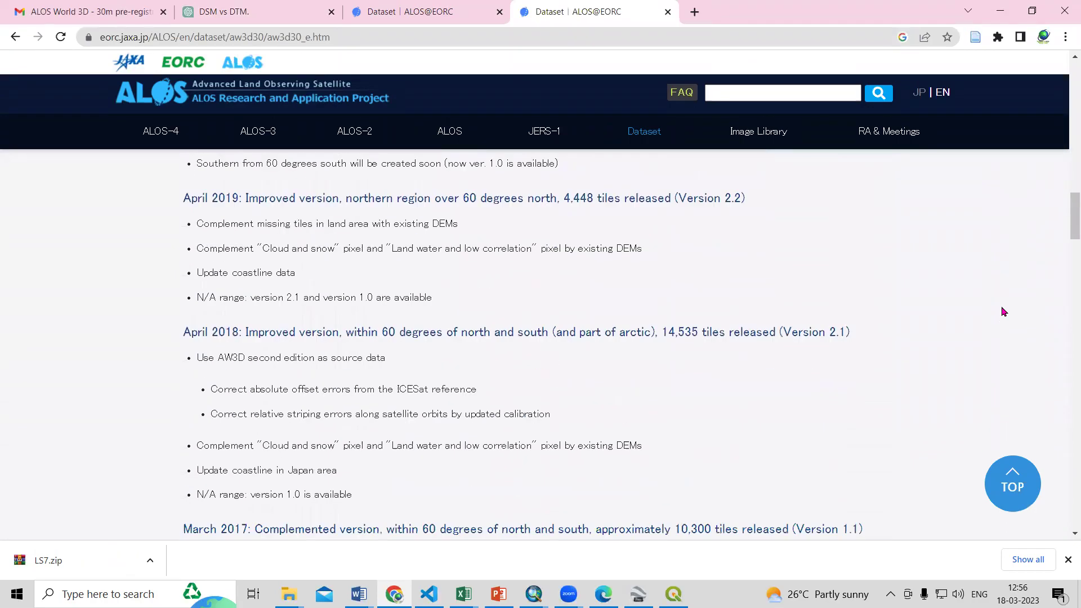
{"action": "scroll", "coordinate": [1003, 311], "scroll_direction": "down", "scroll_amount": 5}
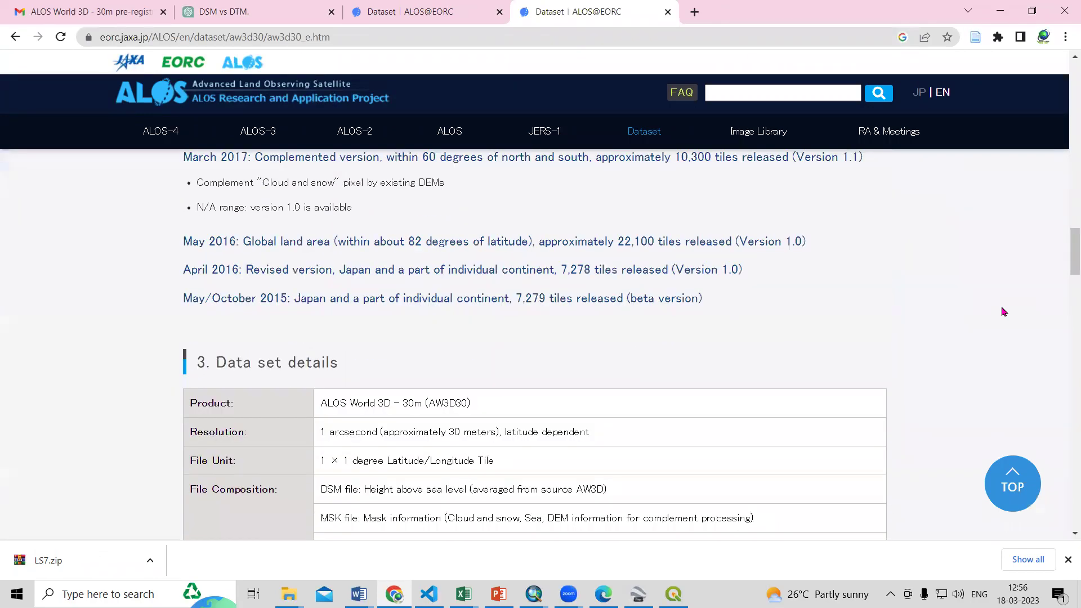
{"action": "scroll", "coordinate": [1004, 311], "scroll_direction": "down", "scroll_amount": 2}
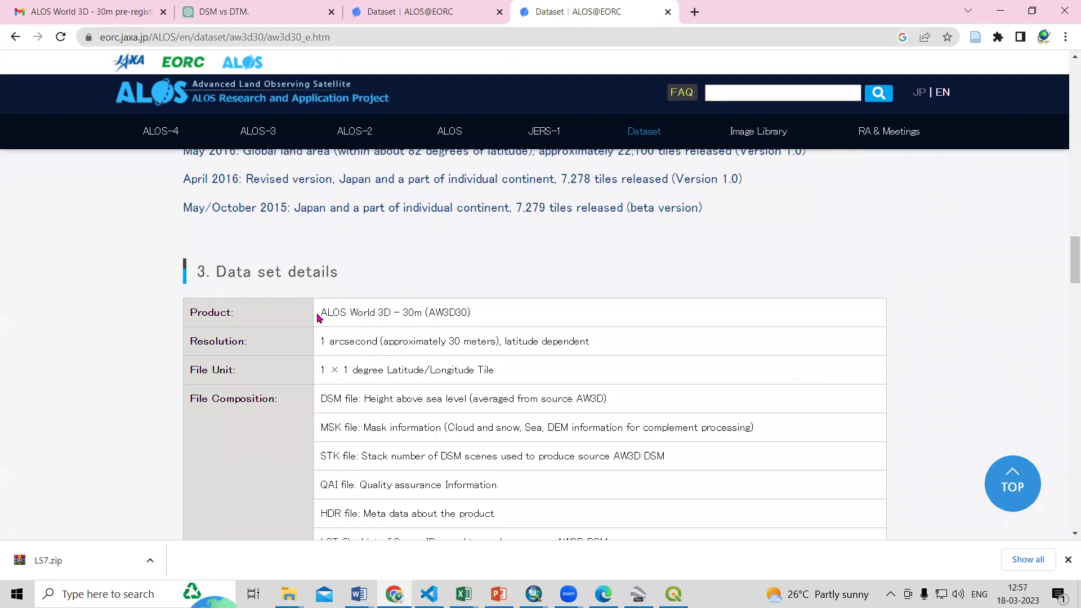
{"action": "left_click_drag", "start_coordinate": [320, 313], "coordinate": [462, 318]}
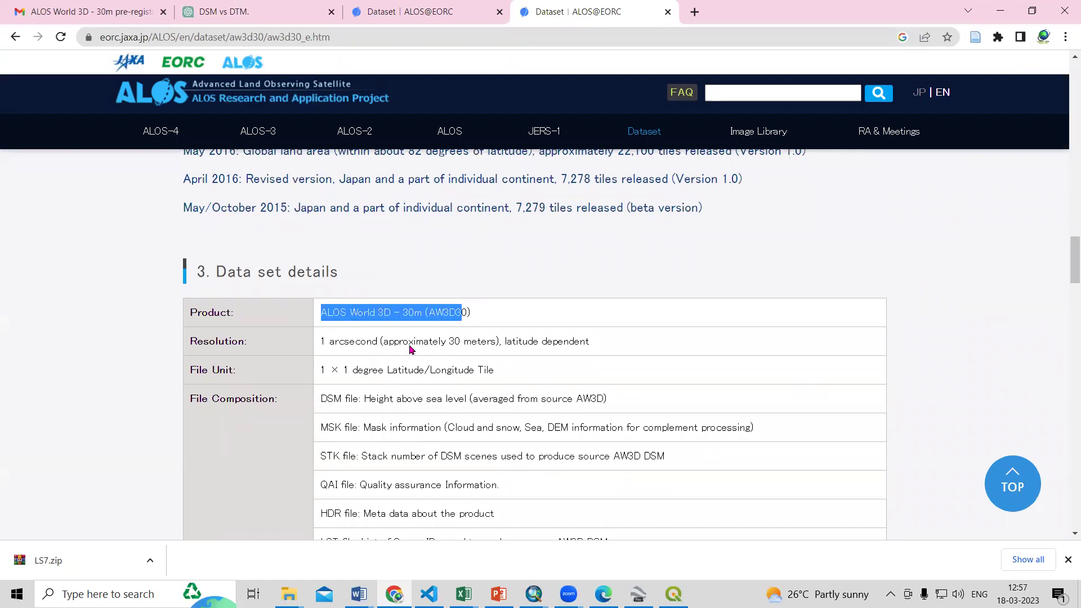
{"action": "left_click_drag", "start_coordinate": [394, 341], "coordinate": [480, 345]}
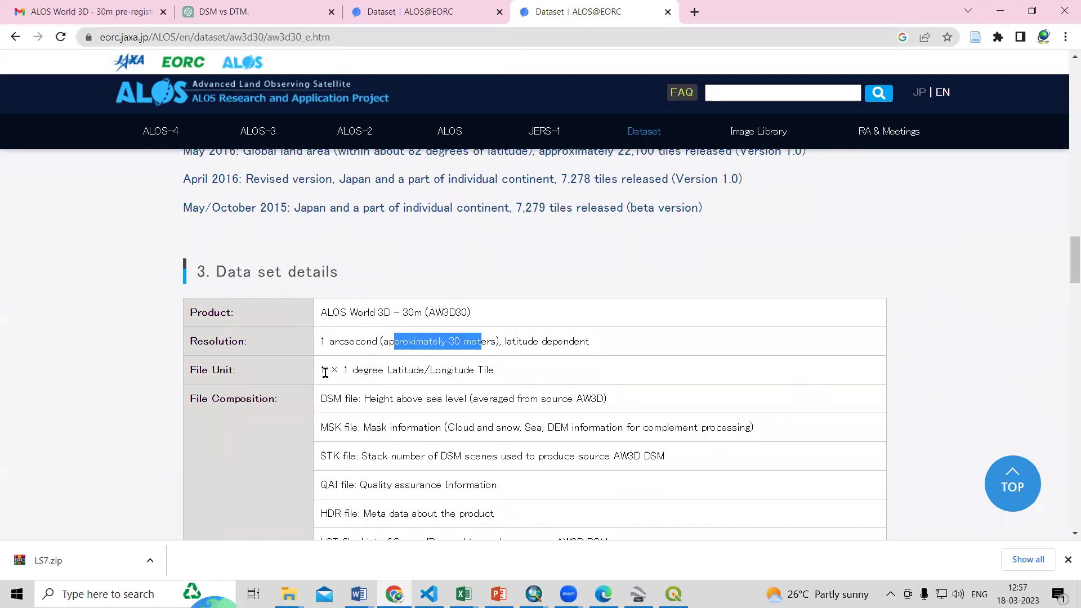
Review the DSM file row, then open the registration.htm user registration link under 4. Download
{"action": "scroll", "coordinate": [494, 378], "scroll_direction": "down", "scroll_amount": 4}
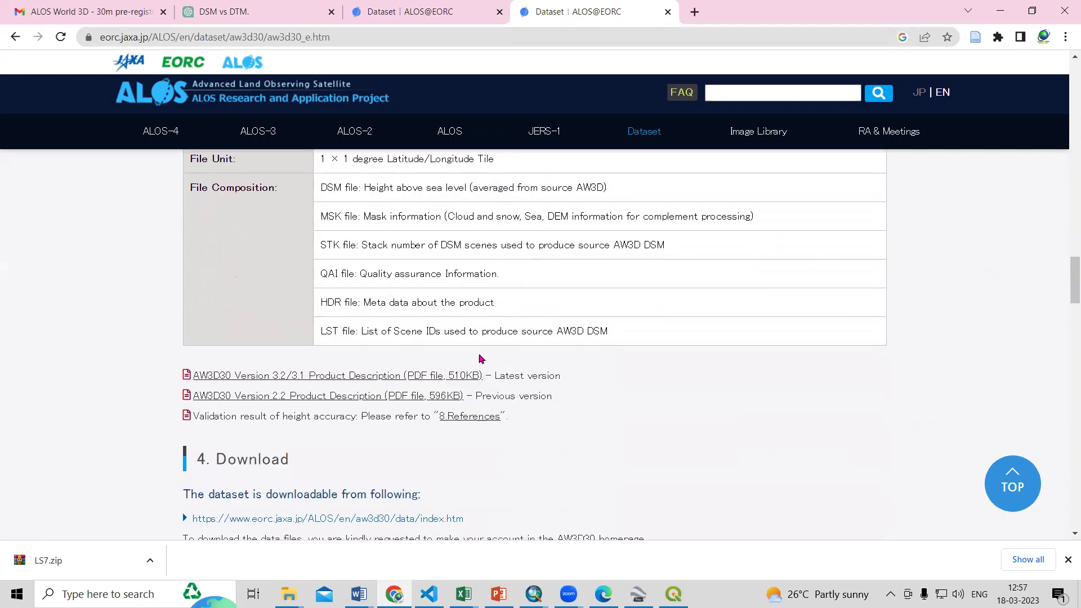
{"action": "scroll", "coordinate": [480, 359], "scroll_direction": "up", "scroll_amount": 3}
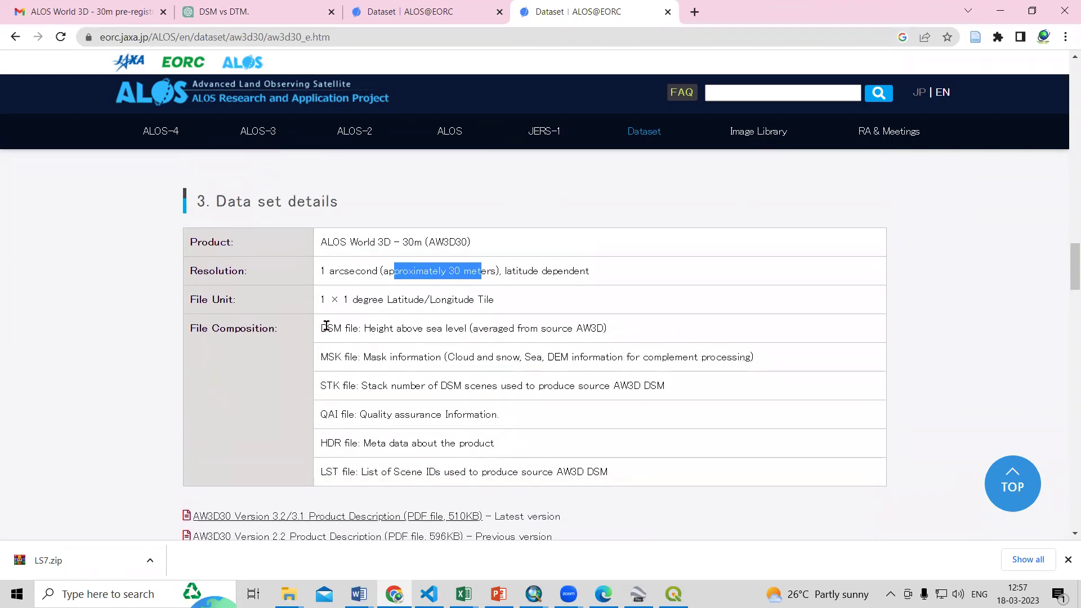
{"action": "left_click_drag", "start_coordinate": [326, 327], "coordinate": [452, 331]}
{"action": "left_click", "coordinate": [402, 330]}
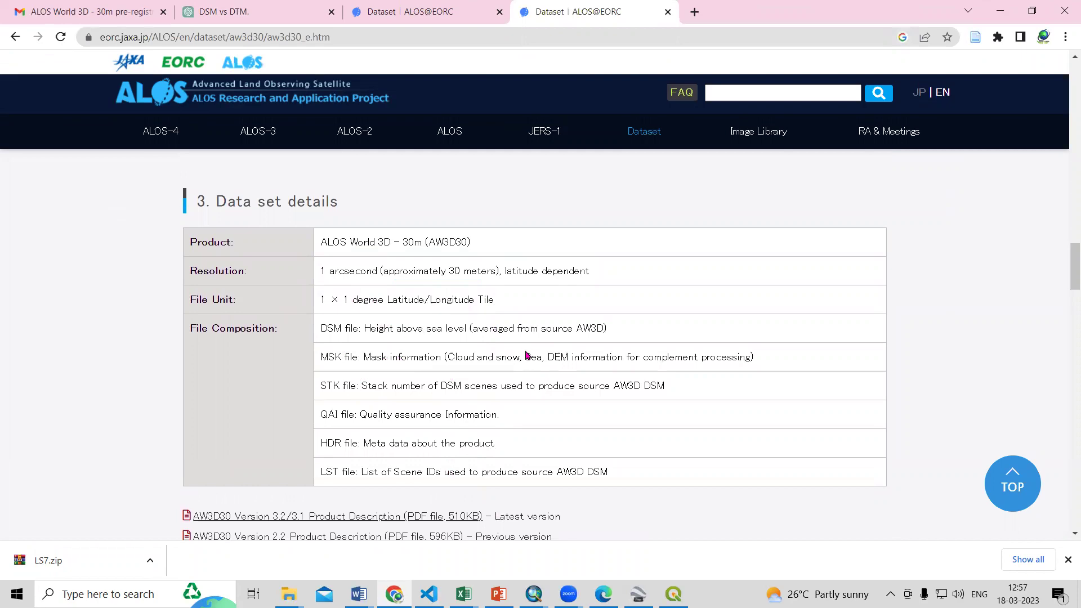
{"action": "scroll", "coordinate": [527, 354], "scroll_direction": "down", "scroll_amount": 6}
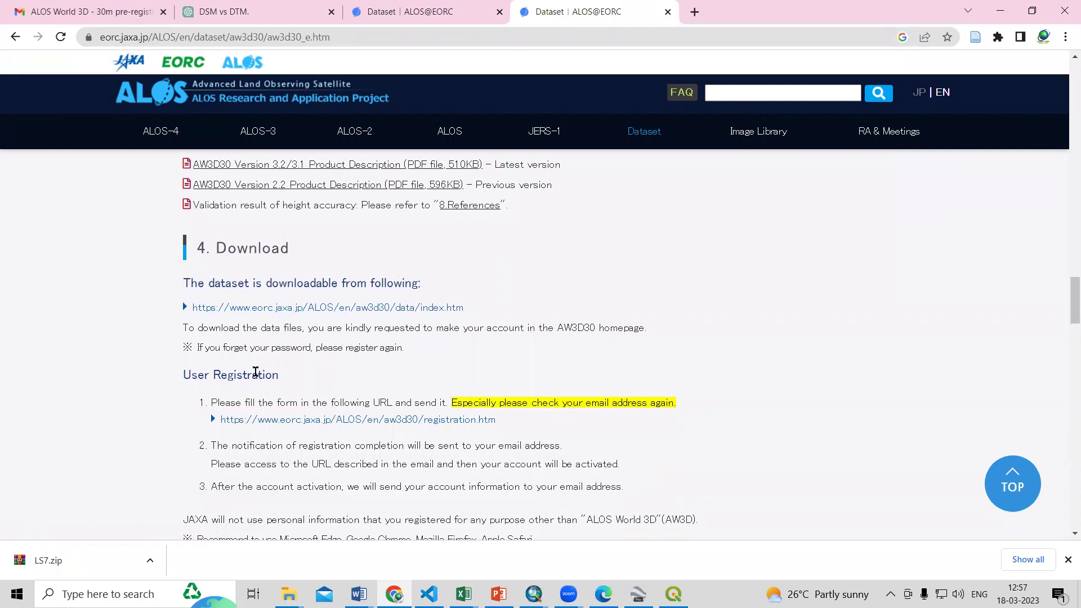
{"action": "left_click", "coordinate": [287, 422]}
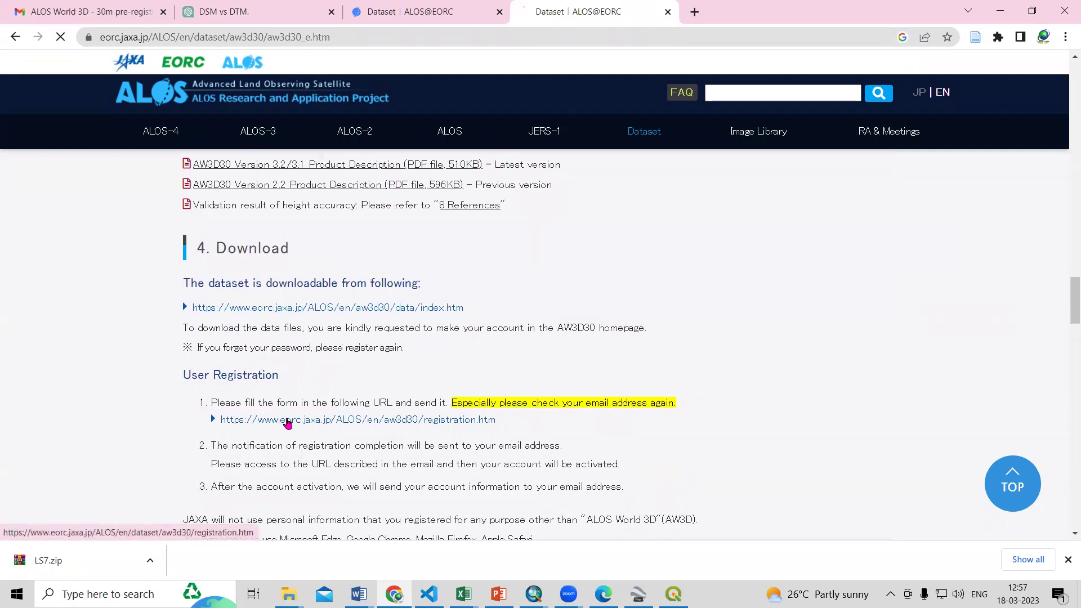
{"action": "scroll", "coordinate": [389, 310], "scroll_direction": "down", "scroll_amount": 1}
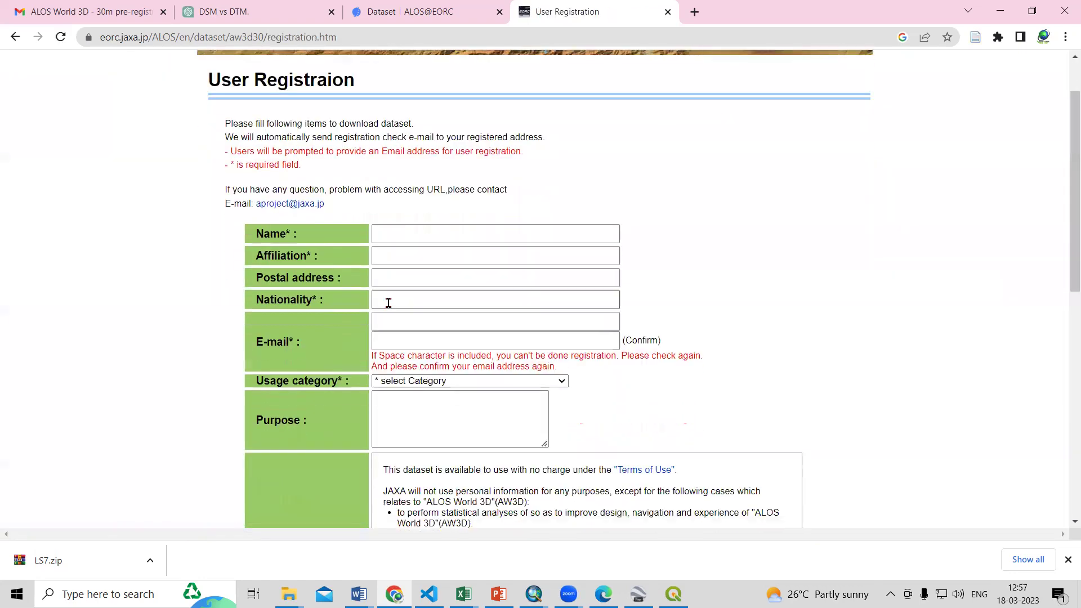
{"action": "left_click", "coordinate": [399, 236]}
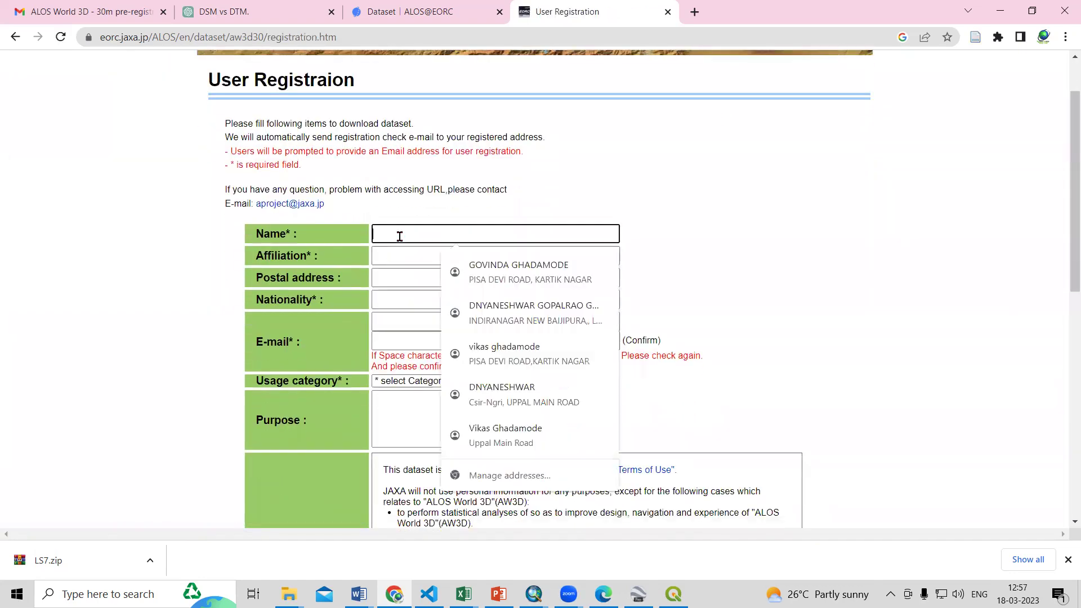
{"action": "left_click", "coordinate": [803, 319]}
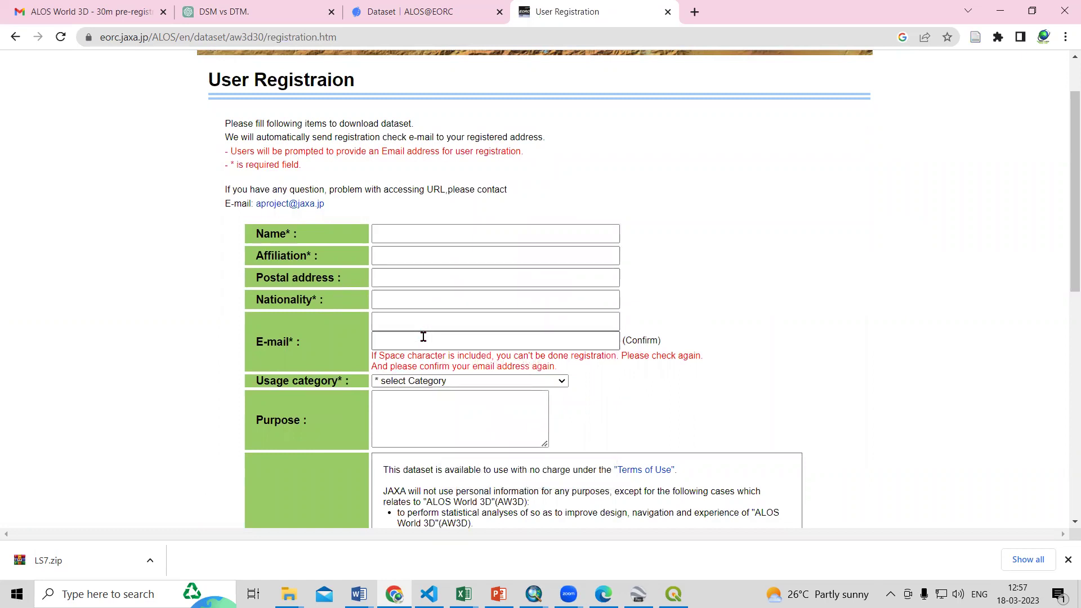
{"action": "left_click", "coordinate": [422, 258]}
{"action": "left_click", "coordinate": [563, 234]}
{"action": "left_click", "coordinate": [851, 315]}
{"action": "scroll", "coordinate": [518, 396], "scroll_direction": "down", "scroll_amount": 2}
{"action": "scroll", "coordinate": [518, 395], "scroll_direction": "down", "scroll_amount": 3}
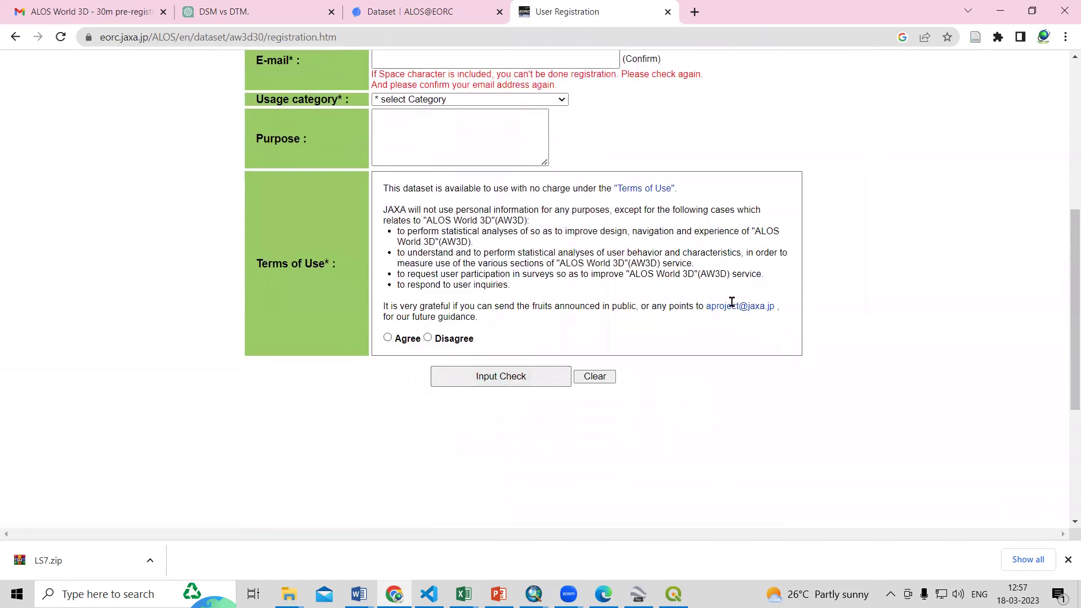
{"action": "scroll", "coordinate": [718, 343], "scroll_direction": "up", "scroll_amount": 5}
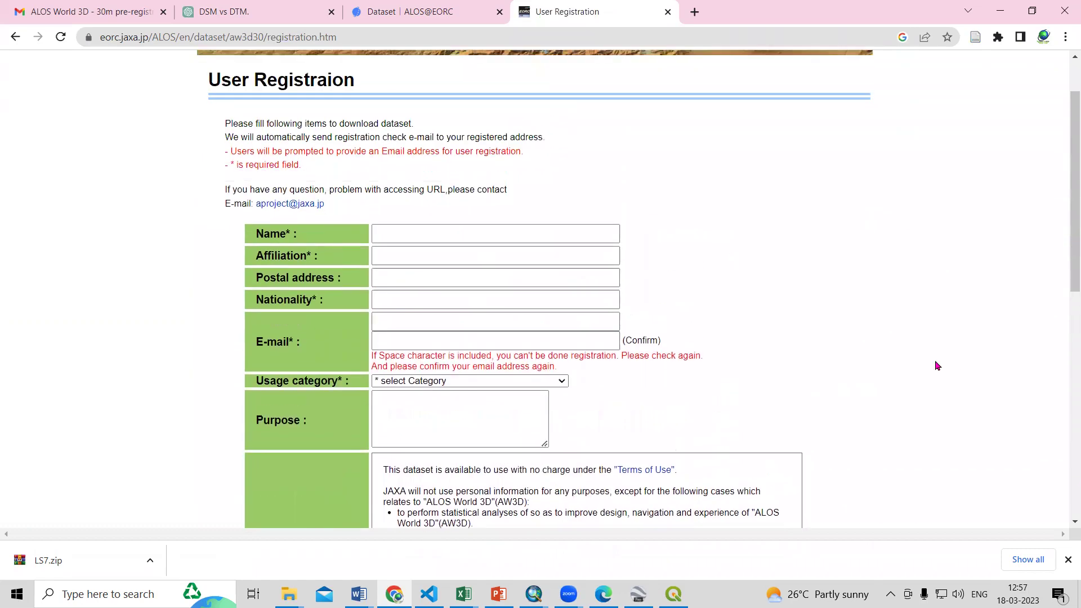
{"action": "scroll", "coordinate": [773, 354], "scroll_direction": "up", "scroll_amount": 2}
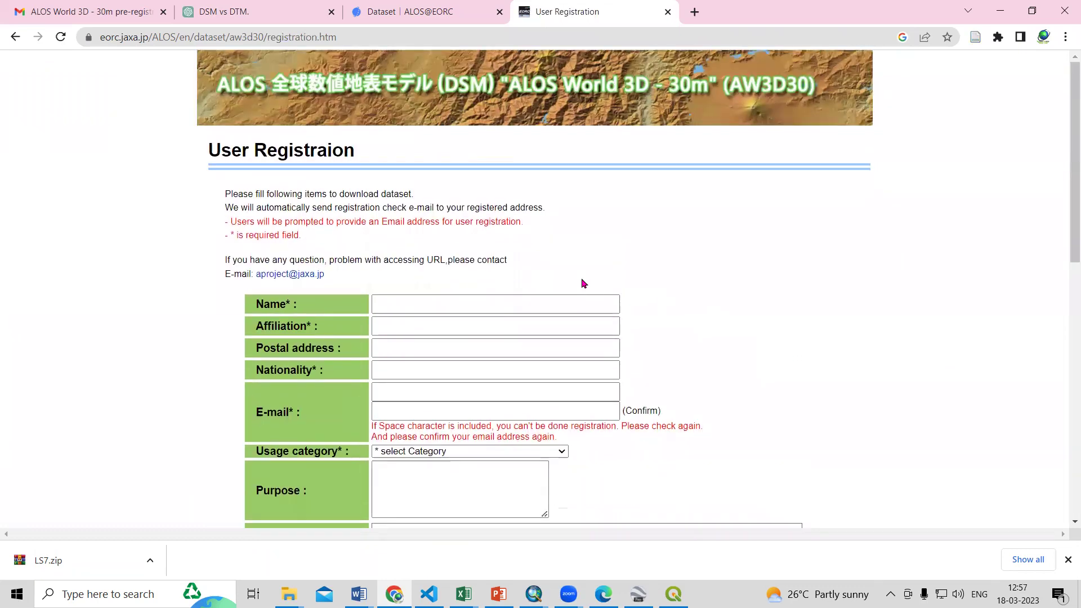
Back on the AW3D30 dataset page, open the DSM data map from the Download section
{"action": "left_click", "coordinate": [393, 14]}
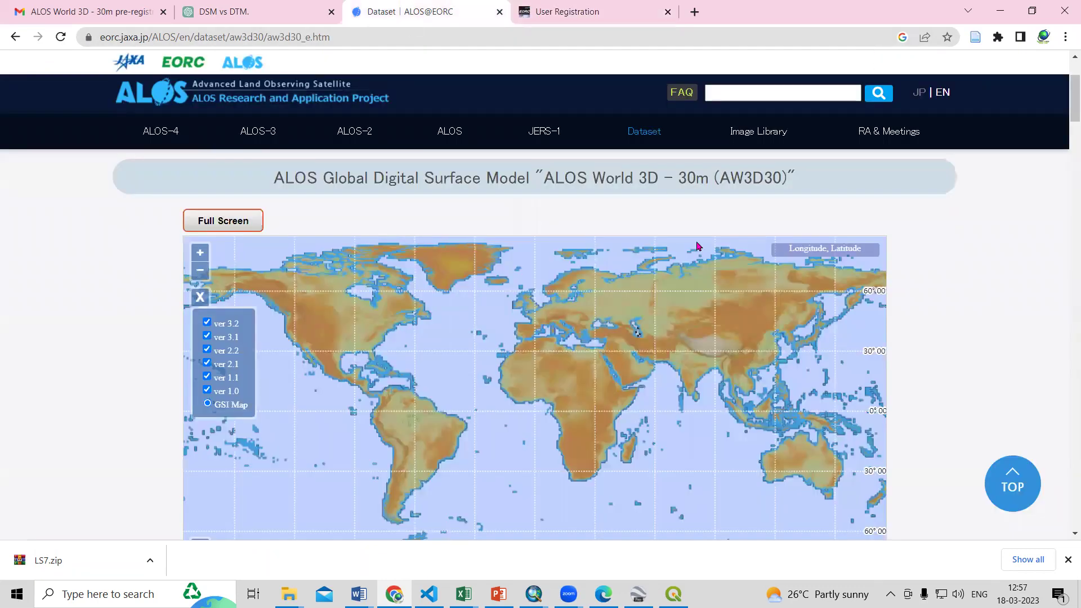
{"action": "scroll", "coordinate": [954, 286], "scroll_direction": "down", "scroll_amount": 18}
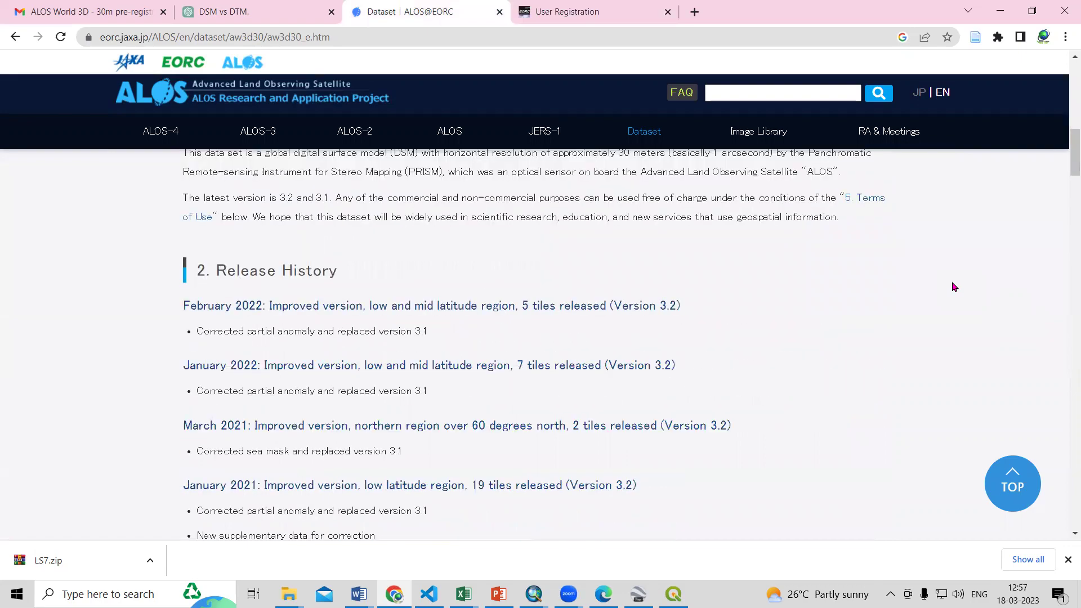
{"action": "scroll", "coordinate": [954, 286], "scroll_direction": "down", "scroll_amount": 11}
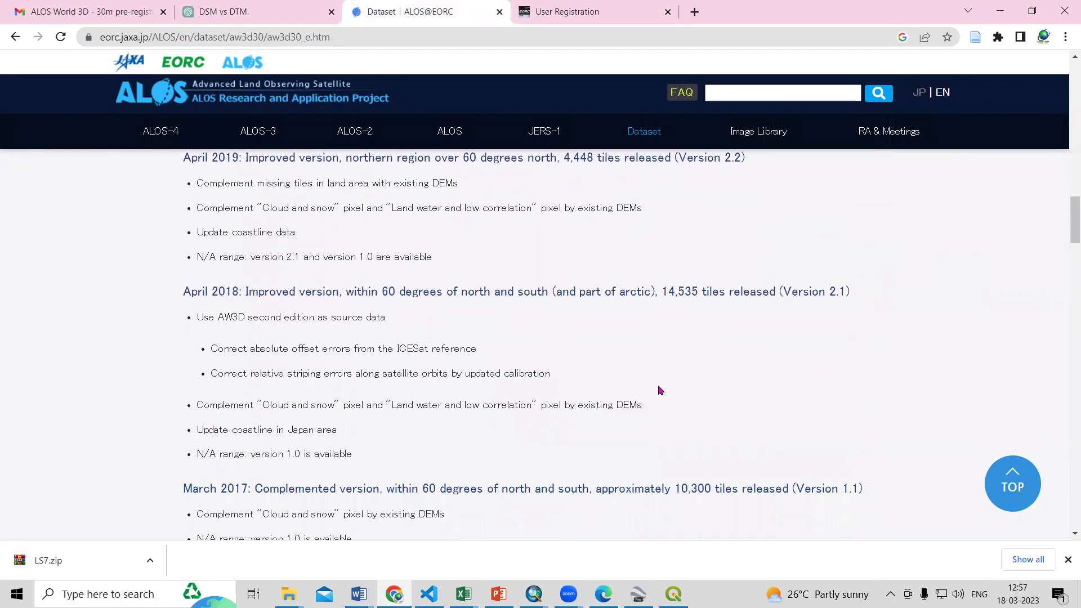
{"action": "scroll", "coordinate": [602, 380], "scroll_direction": "down", "scroll_amount": 7}
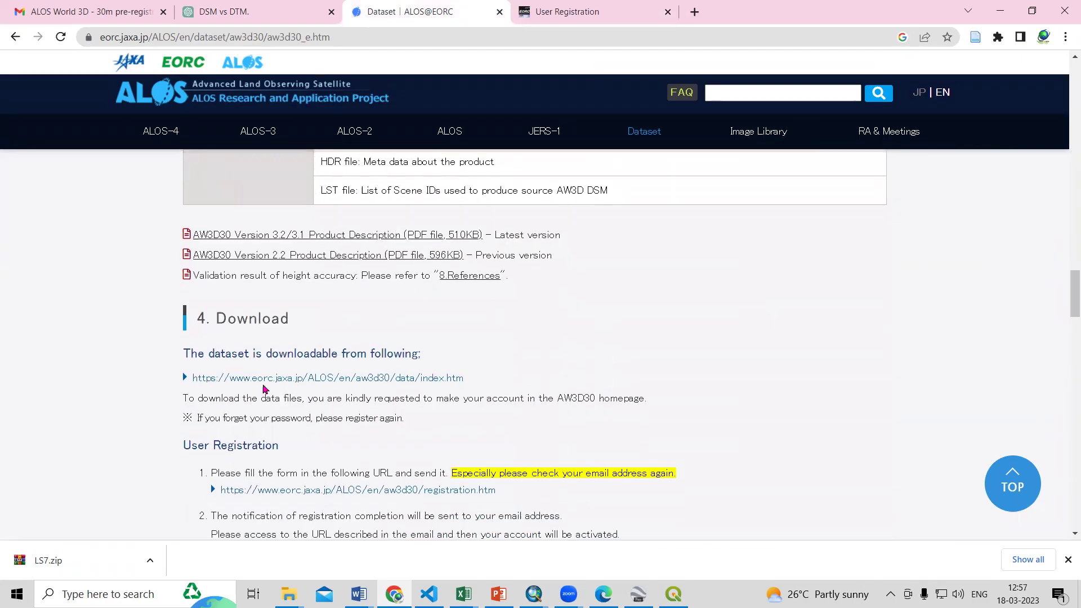
{"action": "left_click", "coordinate": [281, 379]}
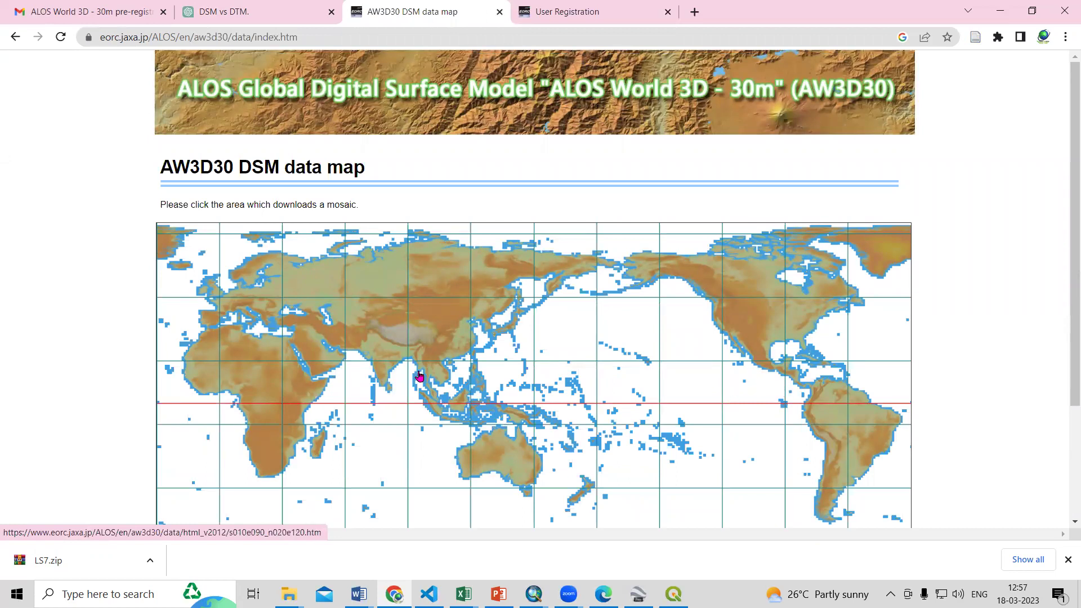
Through region N020E060_N050E090 and tile N030E075_N035E080, download the N031E077 zip and show it in its folder
{"action": "left_click", "coordinate": [384, 352]}
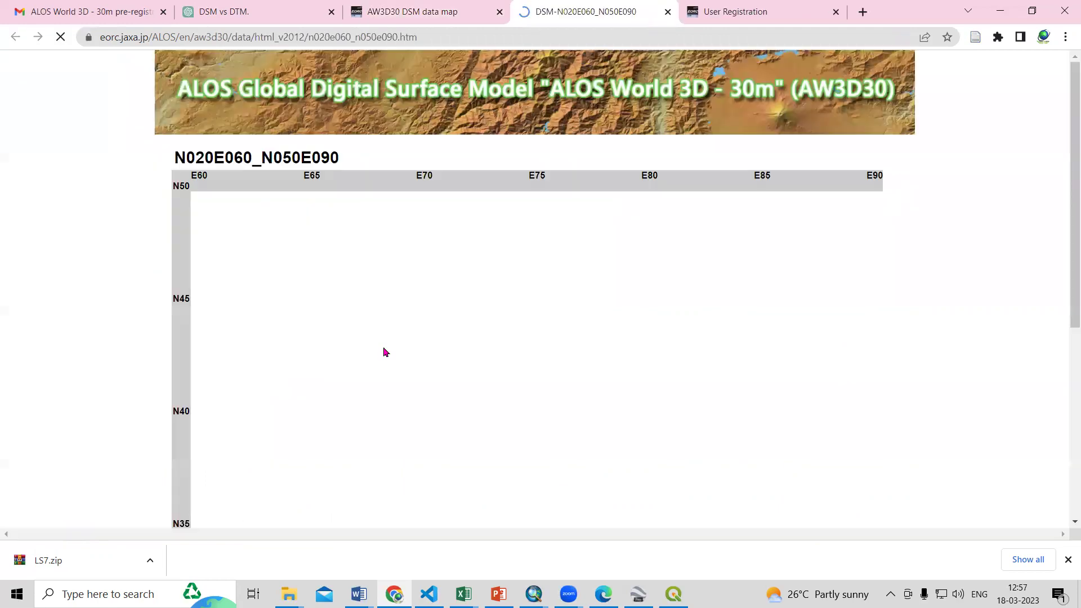
{"action": "scroll", "coordinate": [594, 367], "scroll_direction": "down", "scroll_amount": 3}
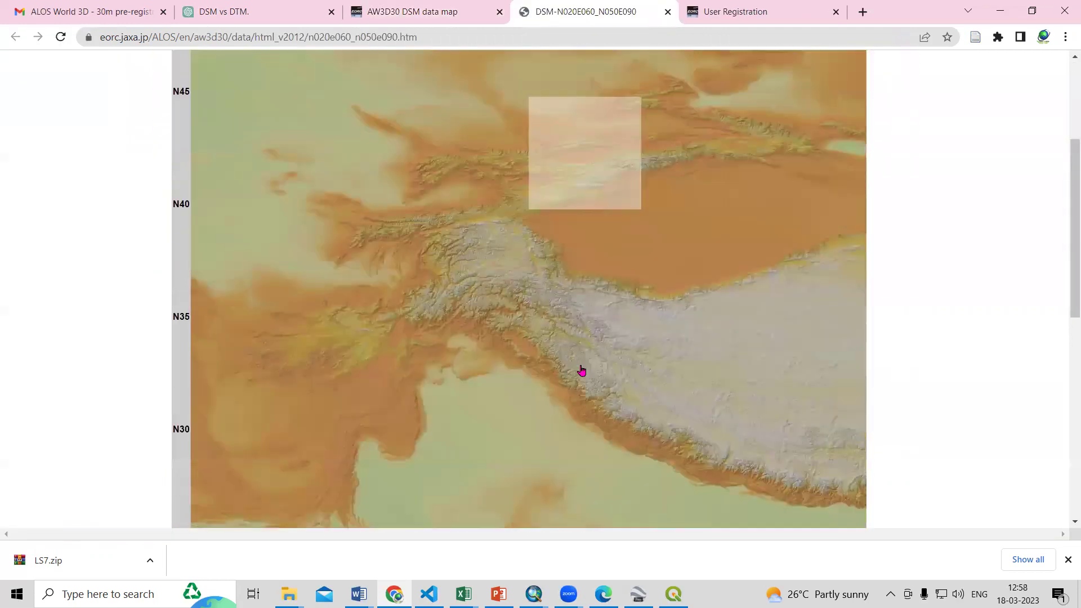
{"action": "left_click", "coordinate": [608, 398]}
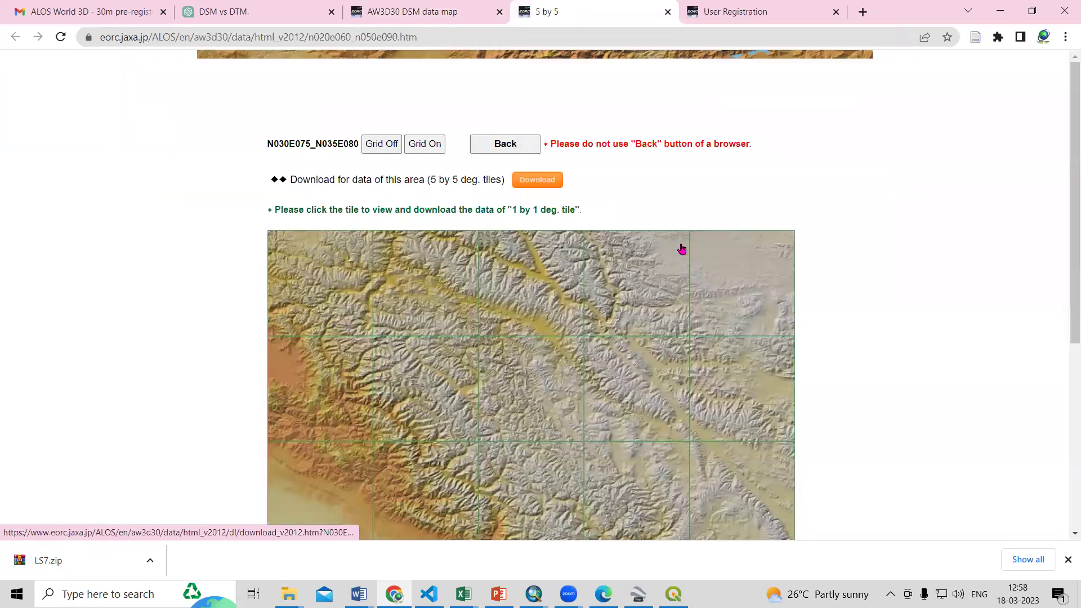
{"action": "scroll", "coordinate": [610, 313], "scroll_direction": "down", "scroll_amount": 3}
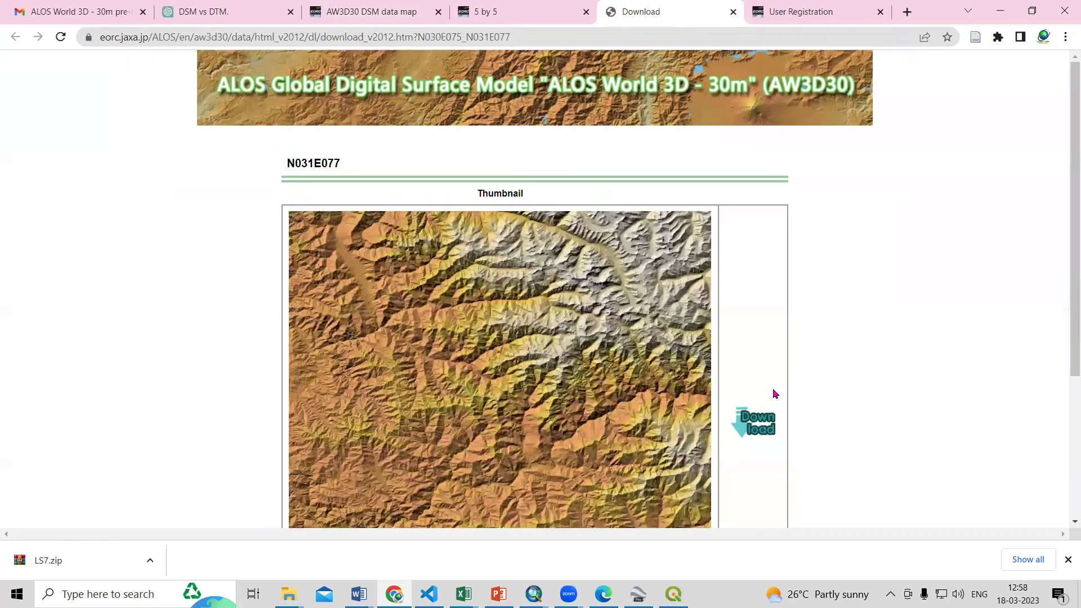
{"action": "scroll", "coordinate": [771, 392], "scroll_direction": "down", "scroll_amount": 1}
{"action": "scroll", "coordinate": [768, 389], "scroll_direction": "down", "scroll_amount": 1}
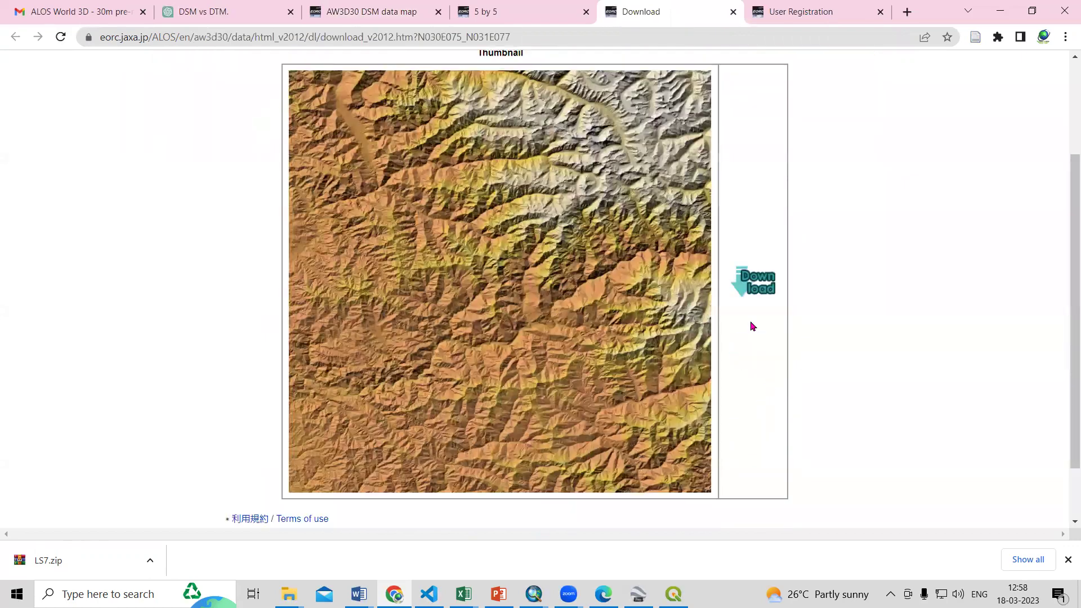
{"action": "left_click", "coordinate": [757, 289]}
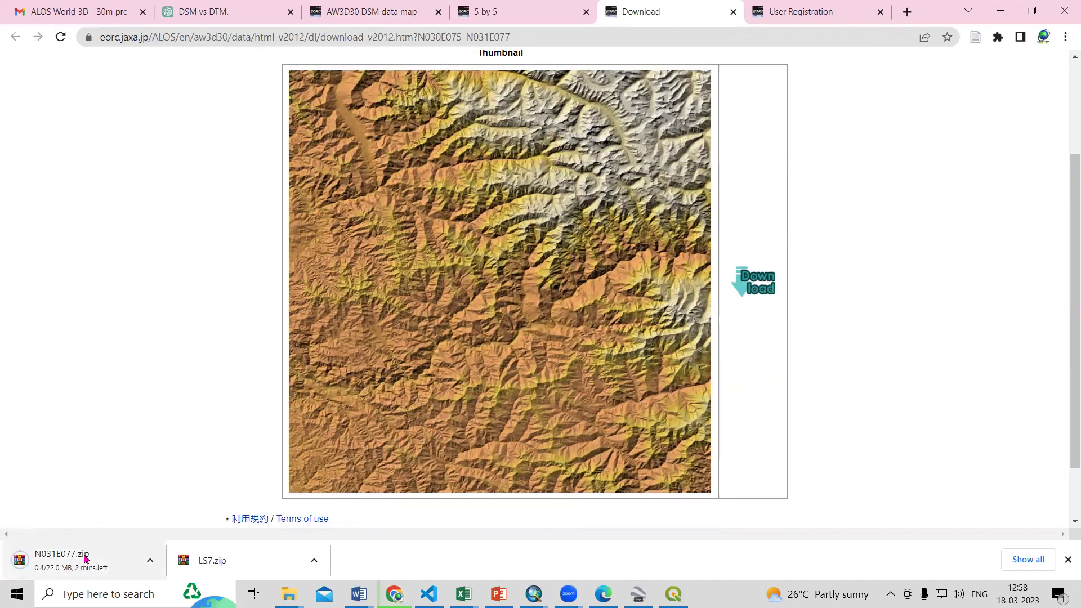
{"action": "left_click", "coordinate": [151, 560]}
{"action": "left_click", "coordinate": [179, 519]}
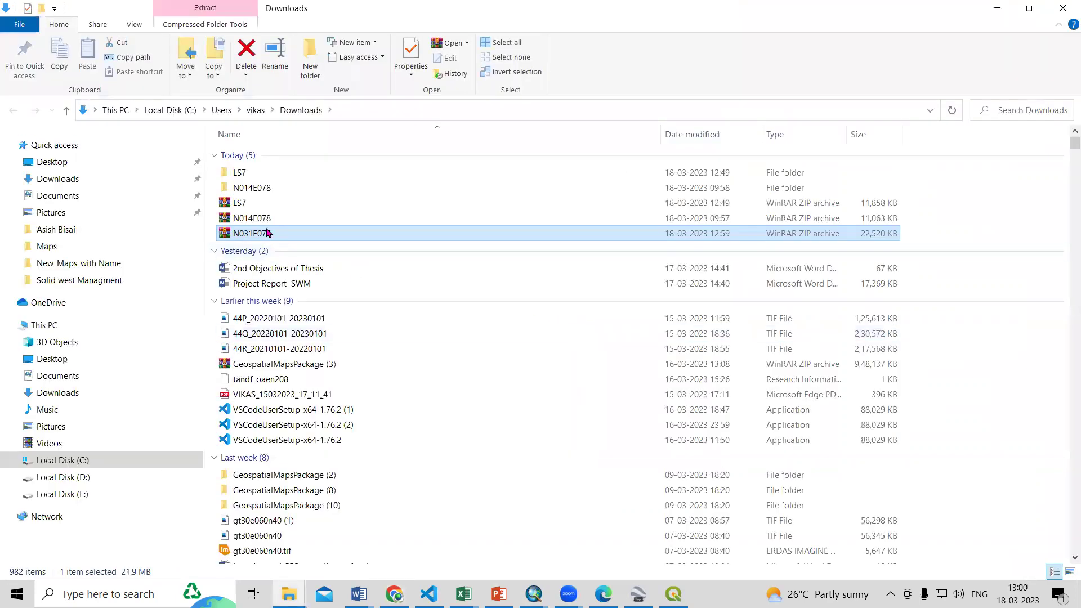
Extract all files from the N031E077 zip with the default settings
{"action": "right_click", "coordinate": [267, 236]}
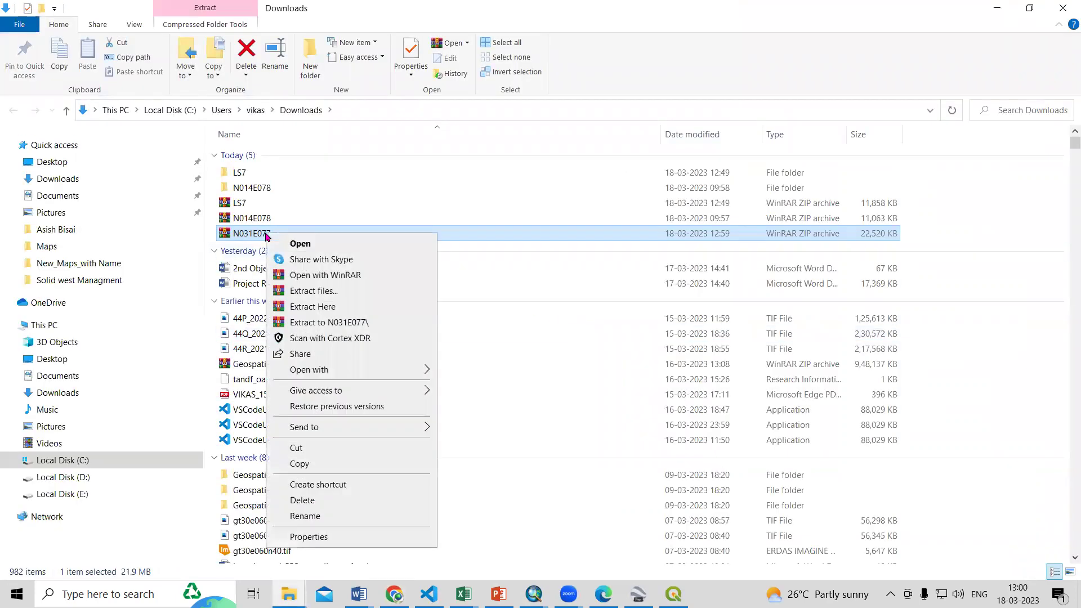
{"action": "left_click", "coordinate": [328, 291]}
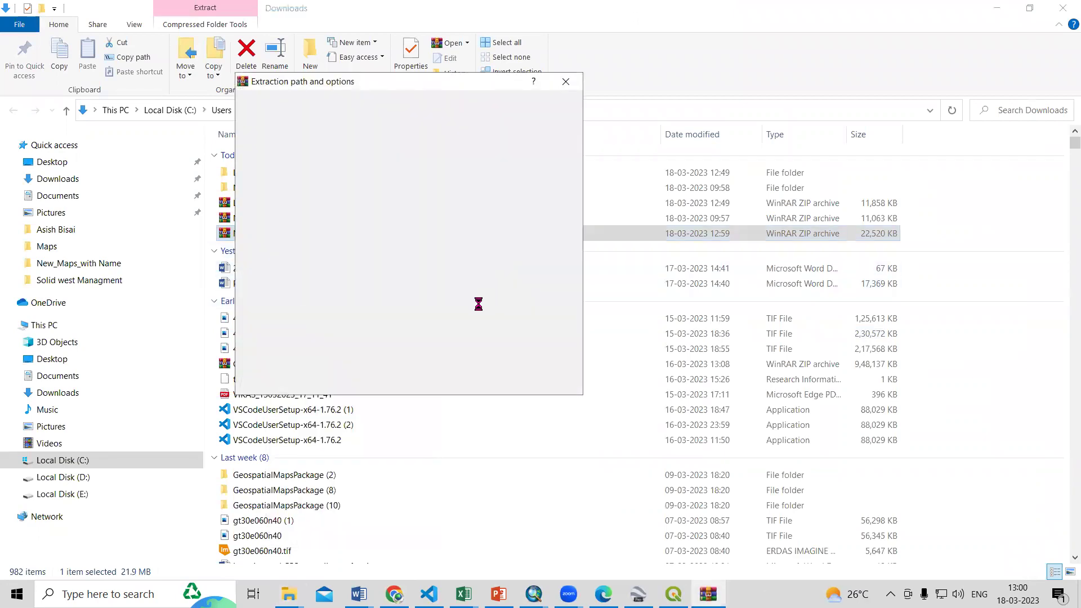
{"action": "left_click", "coordinate": [456, 384]}
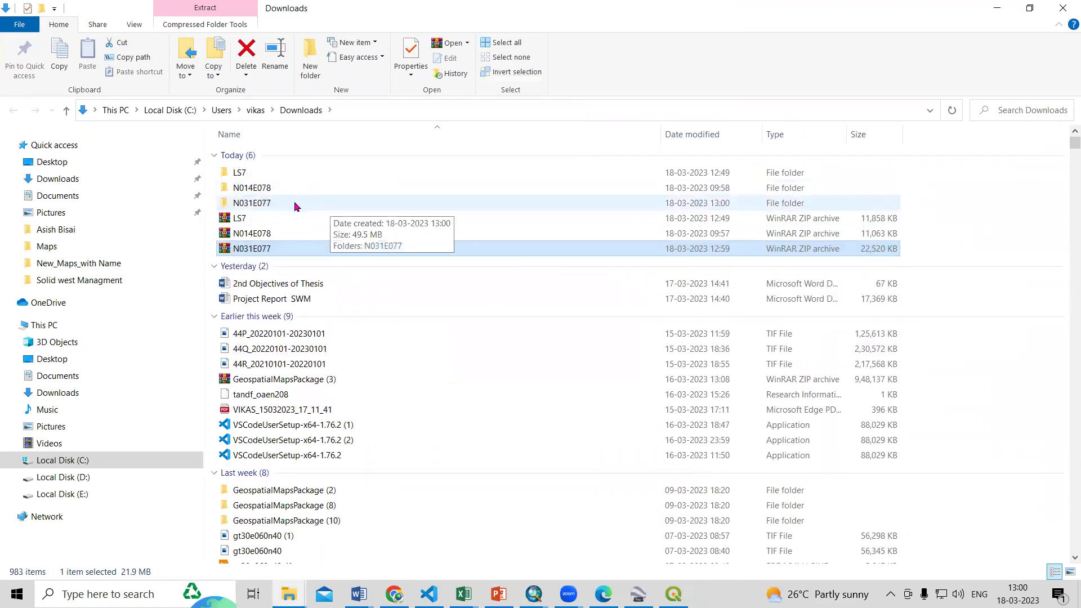
Open the inner N031E077\N031E077 folder and select its full path in the address bar
{"action": "double_click", "coordinate": [293, 202]}
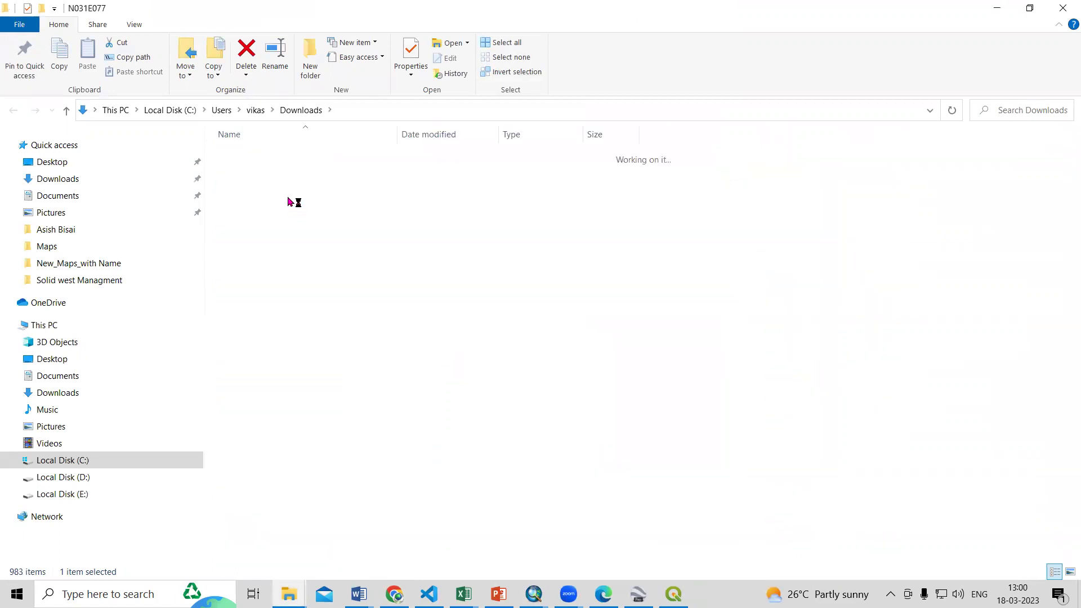
{"action": "double_click", "coordinate": [284, 162]}
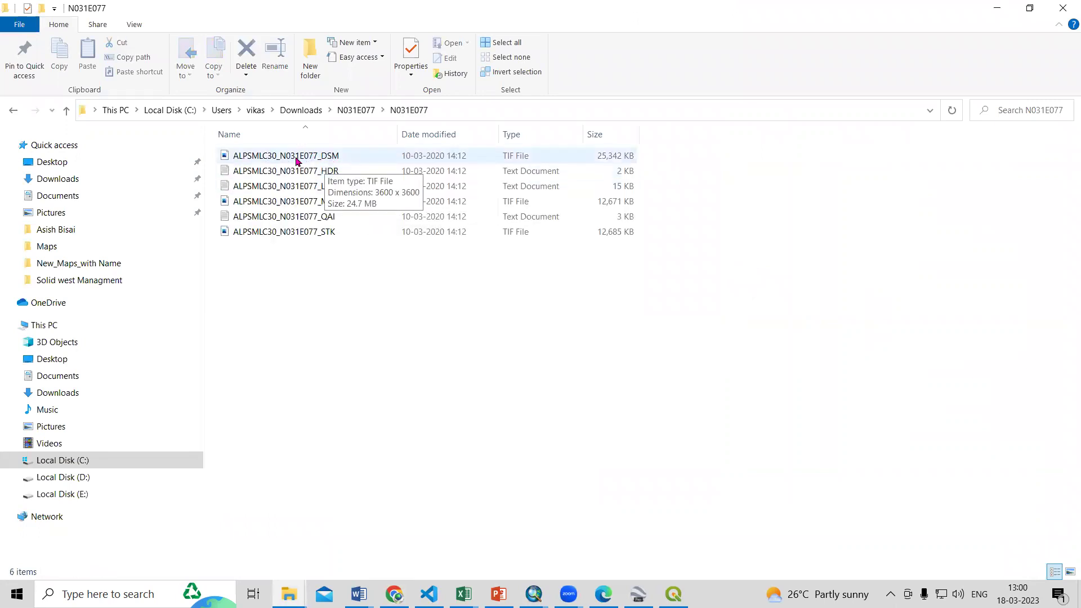
{"action": "key", "text": "alt+d"}
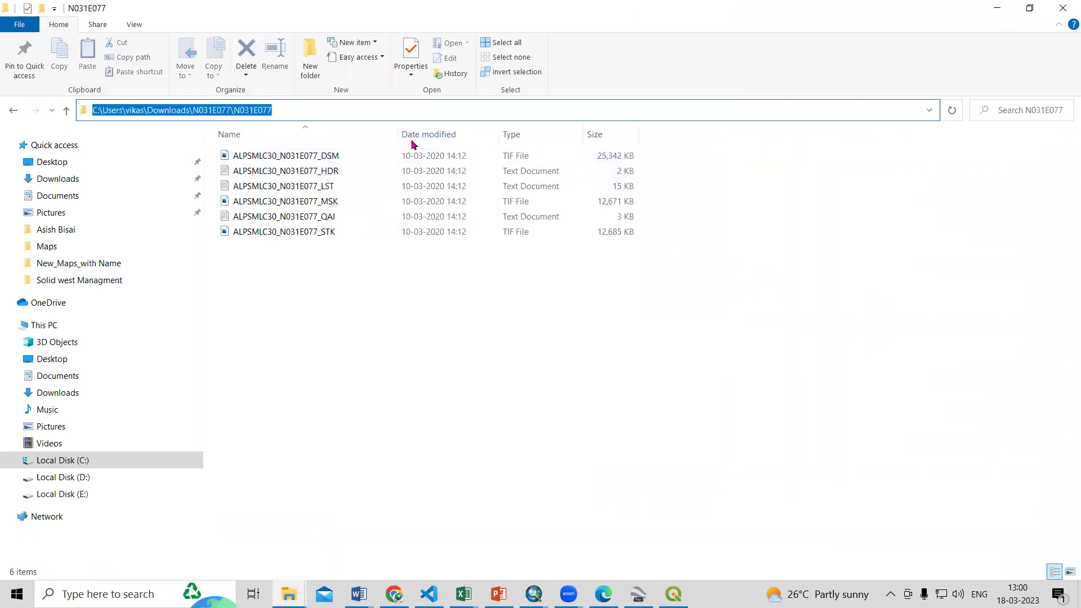
In the untitled ArcMap map, point the Catalog Location box at the copied N031E077 folder
{"action": "left_click", "coordinate": [534, 594]}
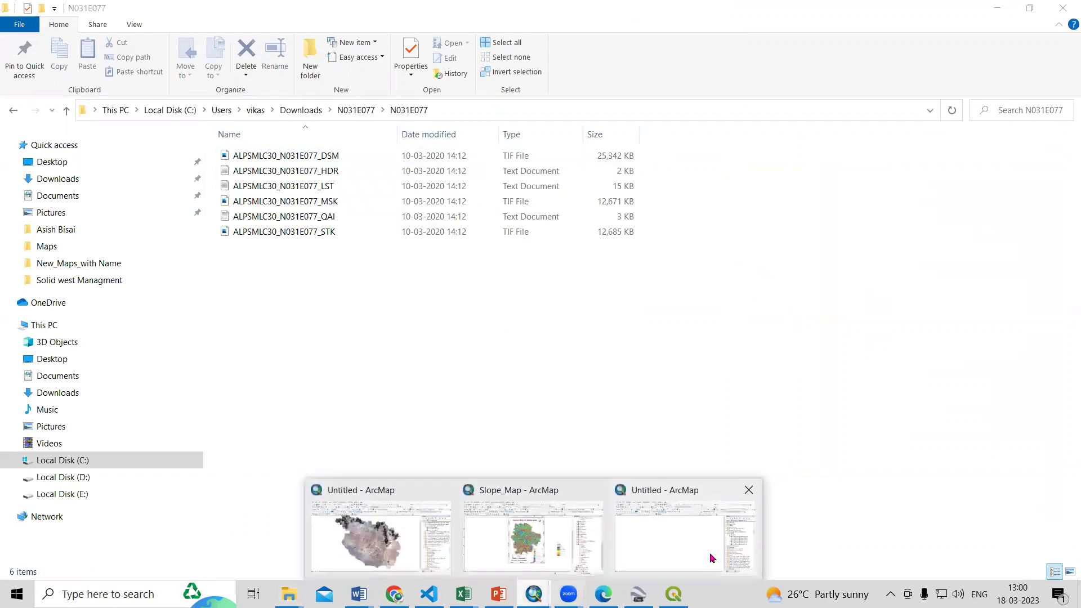
{"action": "left_click", "coordinate": [712, 554]}
{"action": "left_click", "coordinate": [1031, 165]}
{"action": "key", "text": "ctrl+v"}
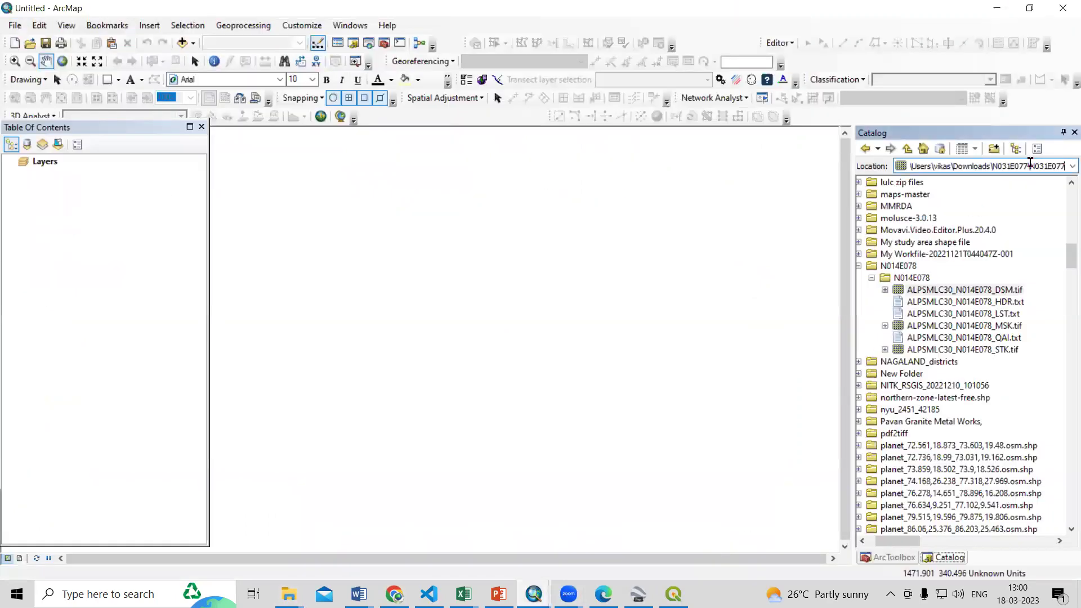
{"action": "key", "text": "ctrl+a"}
{"action": "key", "text": "Return"}
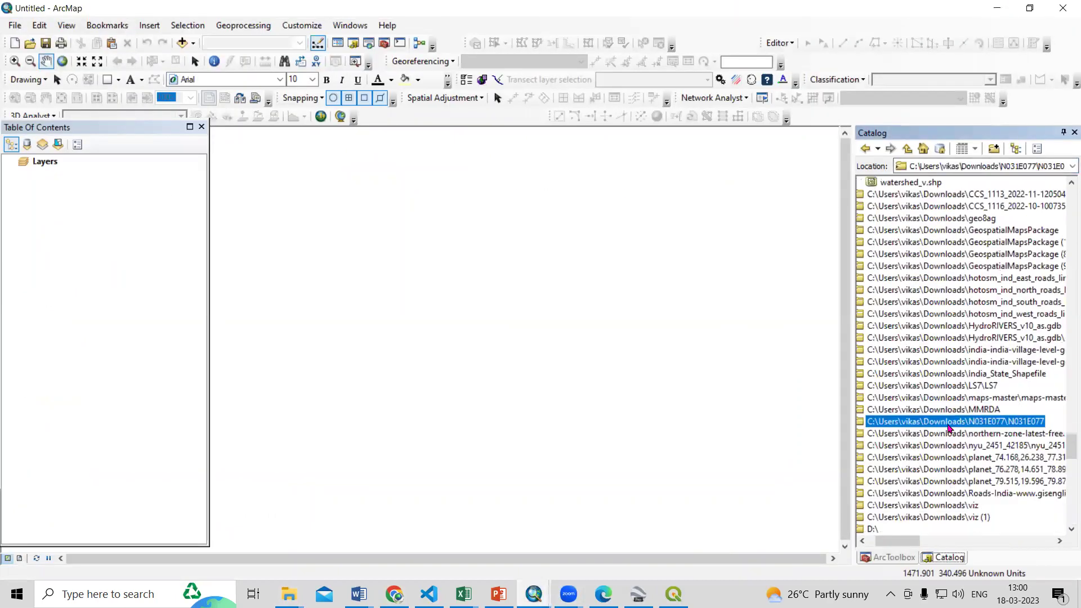
Add ALPSMLC30_N031E077_DSM.tif to the map, building pyramids for it
{"action": "left_click_drag", "start_coordinate": [953, 434], "coordinate": [538, 428]}
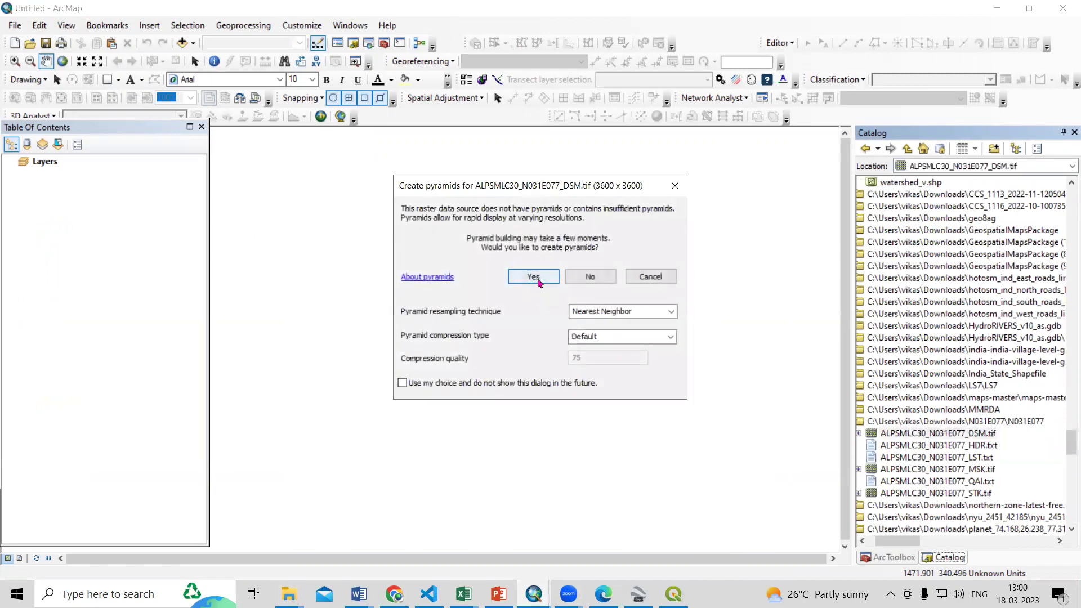
{"action": "left_click", "coordinate": [536, 276]}
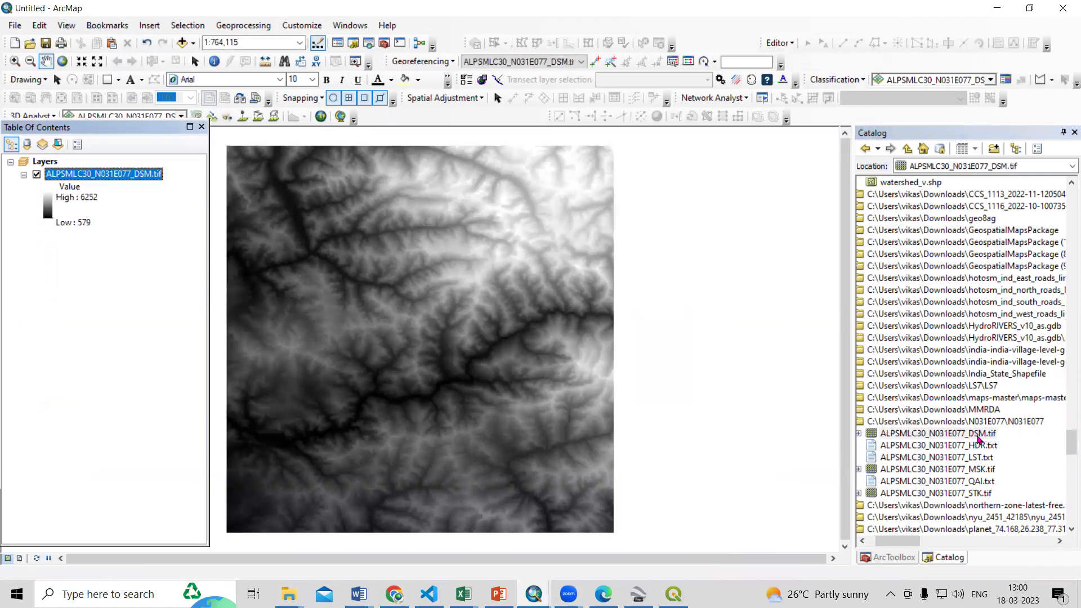
{"action": "left_click", "coordinate": [888, 557]}
Run Spatial Analyst Surface > Hillshade on the DSM layer with Z factor 10
{"action": "double_click", "coordinate": [916, 350]}
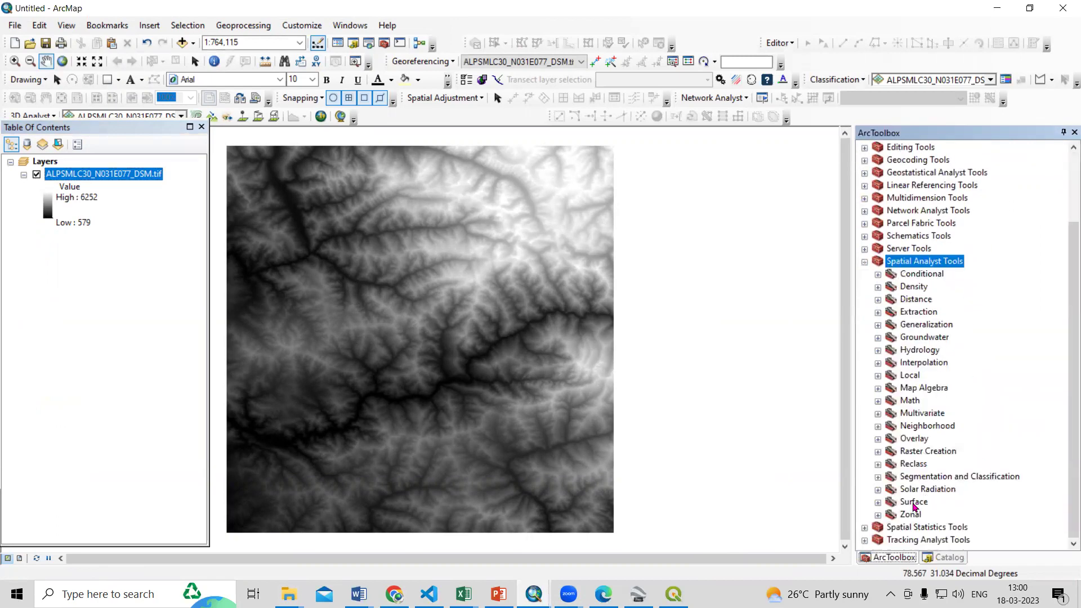
{"action": "double_click", "coordinate": [913, 502]}
{"action": "double_click", "coordinate": [932, 438]}
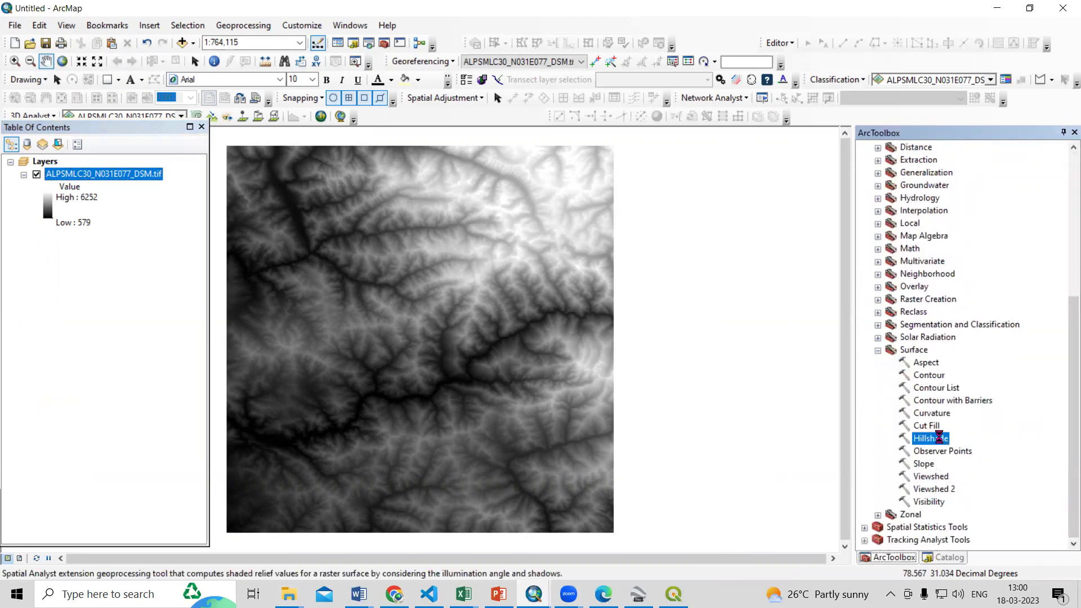
{"action": "left_click_drag", "start_coordinate": [111, 183], "coordinate": [391, 107]}
{"action": "left_click_drag", "start_coordinate": [396, 107], "coordinate": [394, 101]}
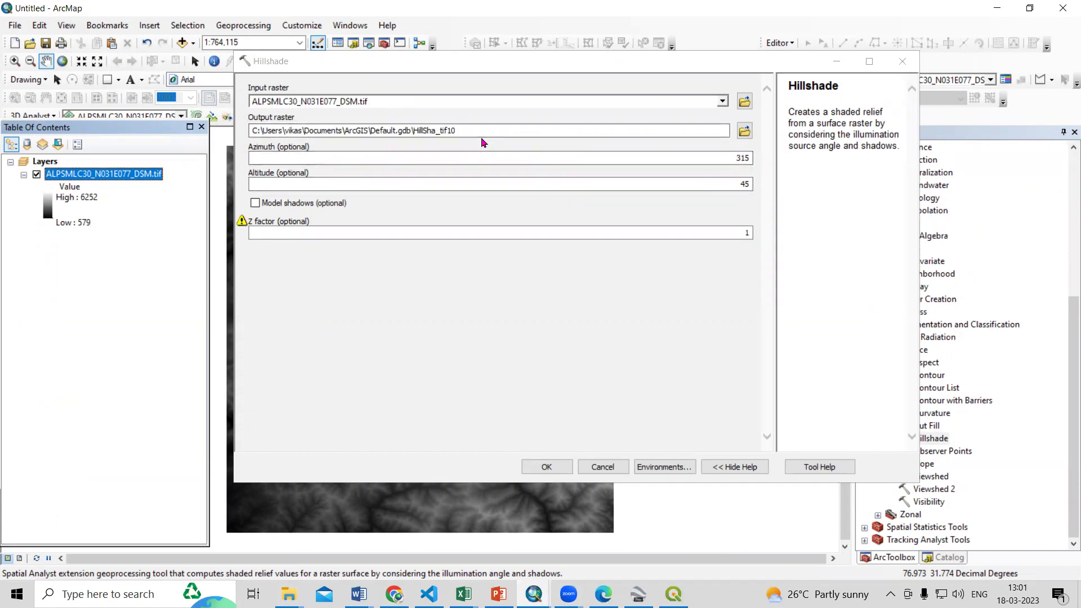
{"action": "left_click", "coordinate": [744, 232]}
{"action": "type", "text": "10"}
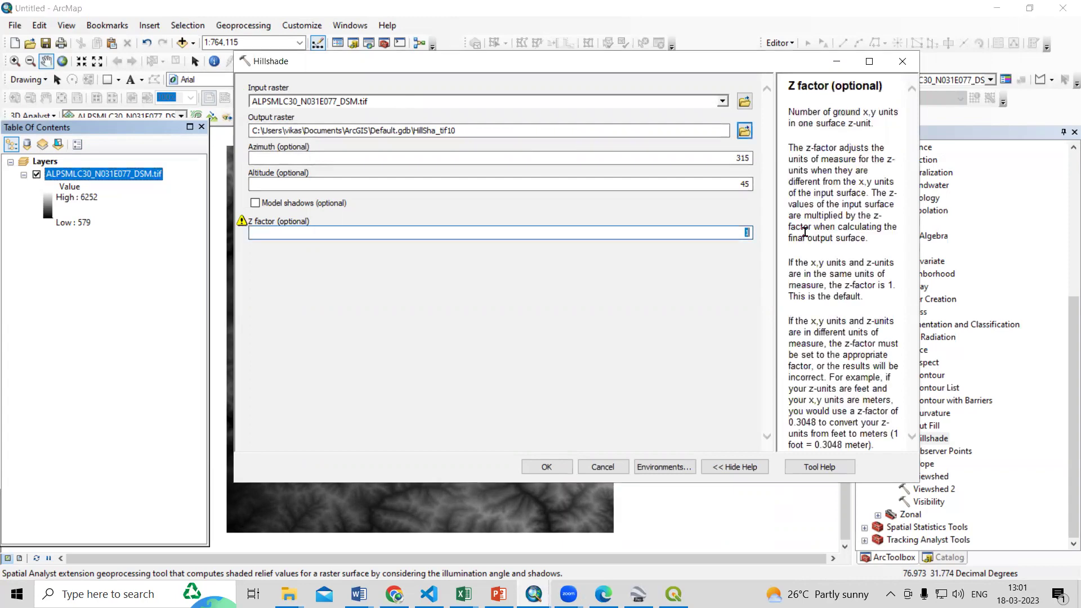
{"action": "left_click", "coordinate": [379, 337]}
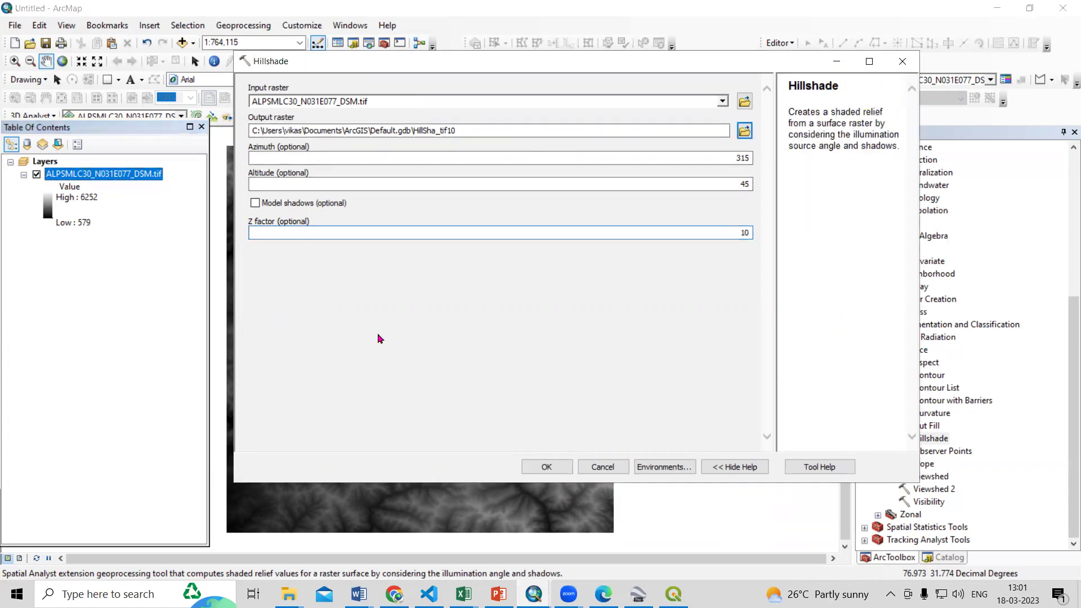
{"action": "left_click", "coordinate": [549, 467]}
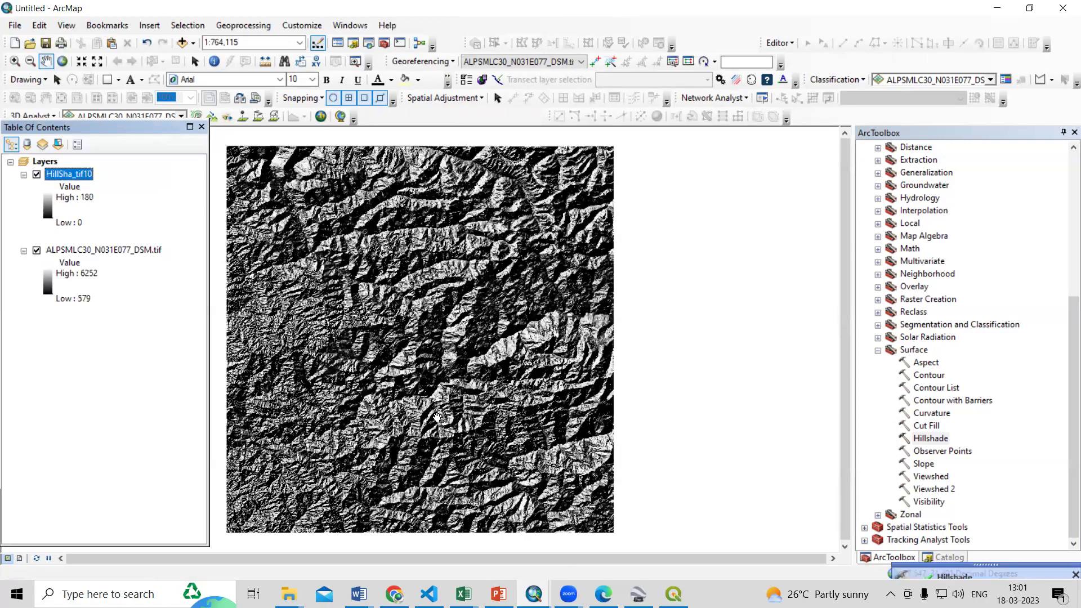
Pan the map right and zoom in to 1:500,000 so the relief fills the display
{"action": "left_click_drag", "start_coordinate": [454, 404], "coordinate": [539, 378]}
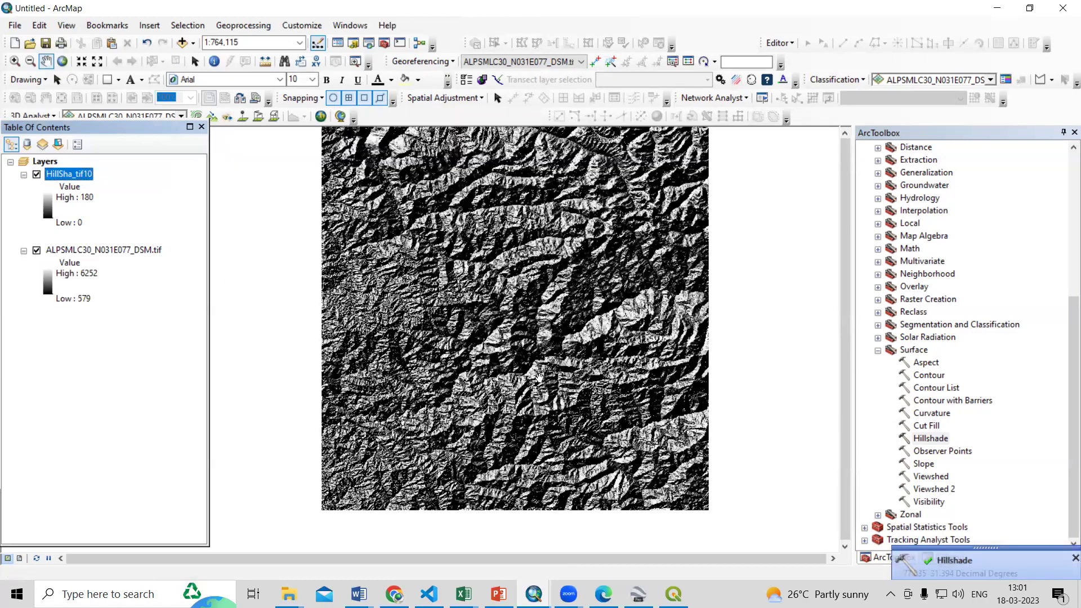
{"action": "scroll", "coordinate": [542, 374], "scroll_direction": "up", "scroll_amount": 1}
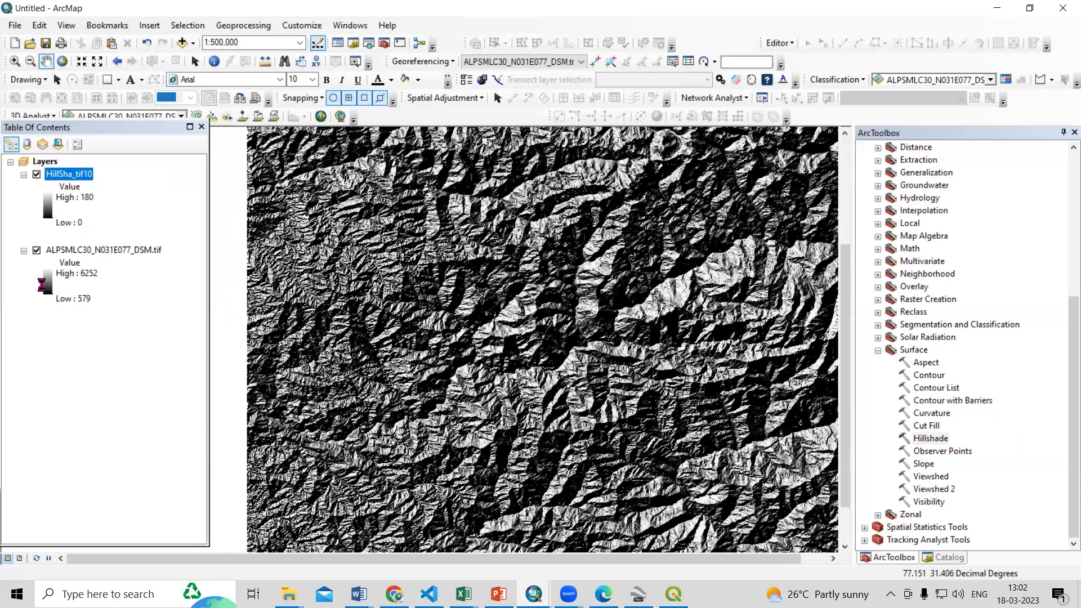
{"action": "left_click", "coordinate": [197, 102]}
Give the ALPSMLC30_N031E077_DSM.tif layer a red-to-green colour ramp
{"action": "left_click", "coordinate": [191, 439]}
{"action": "left_click", "coordinate": [184, 431]}
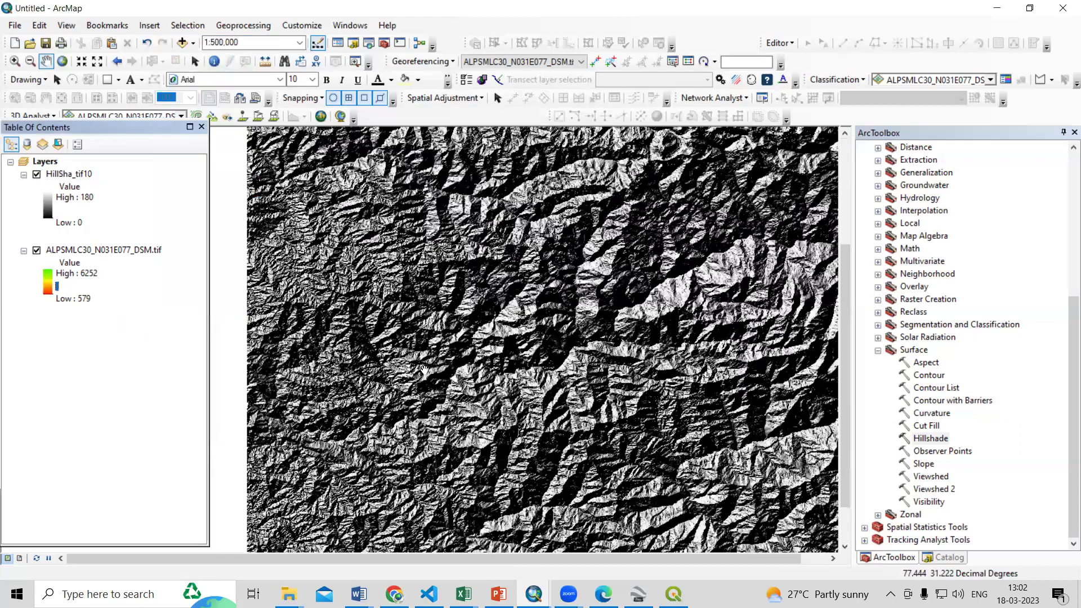
{"action": "left_click", "coordinate": [81, 178]}
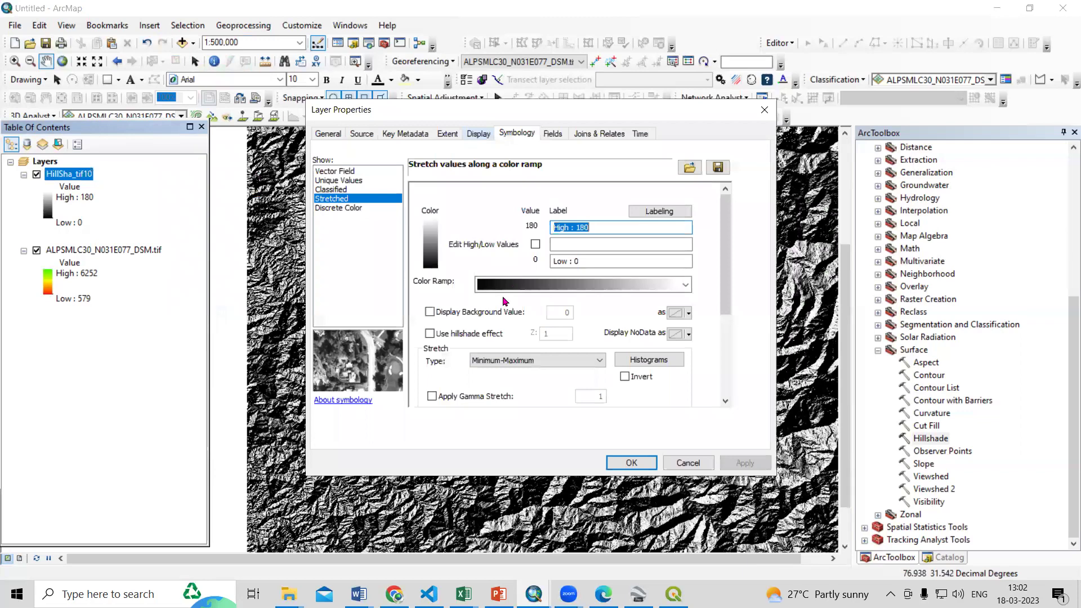
Set the HillSha_tif10 layer's display transparency to 70%, then pan across the coloured terrain
{"action": "left_click", "coordinate": [478, 134]}
{"action": "left_click", "coordinate": [429, 286]}
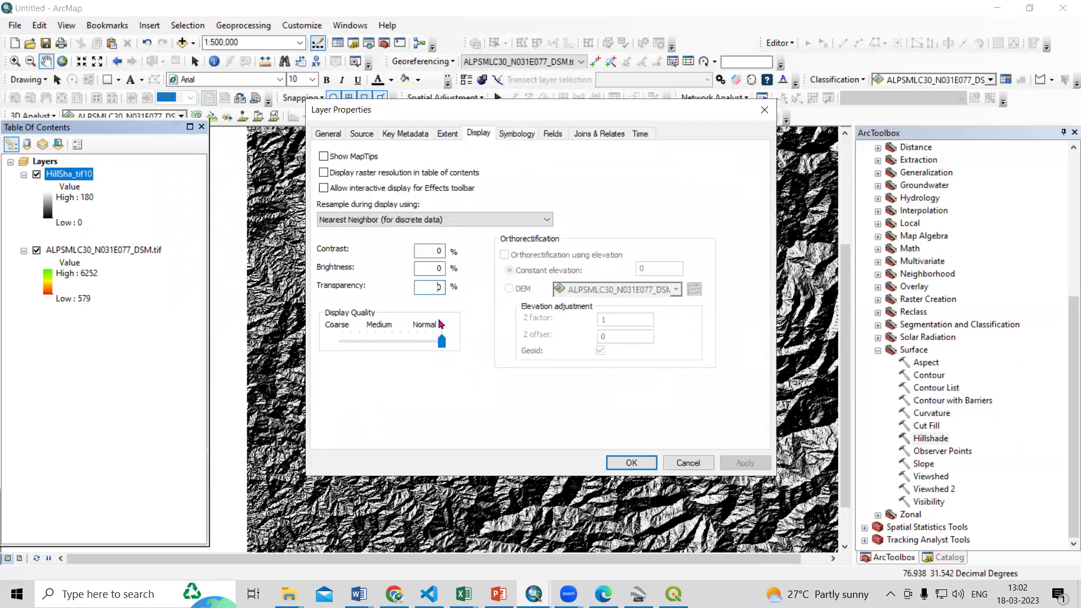
{"action": "type", "text": "70"}
{"action": "left_click", "coordinate": [745, 462]}
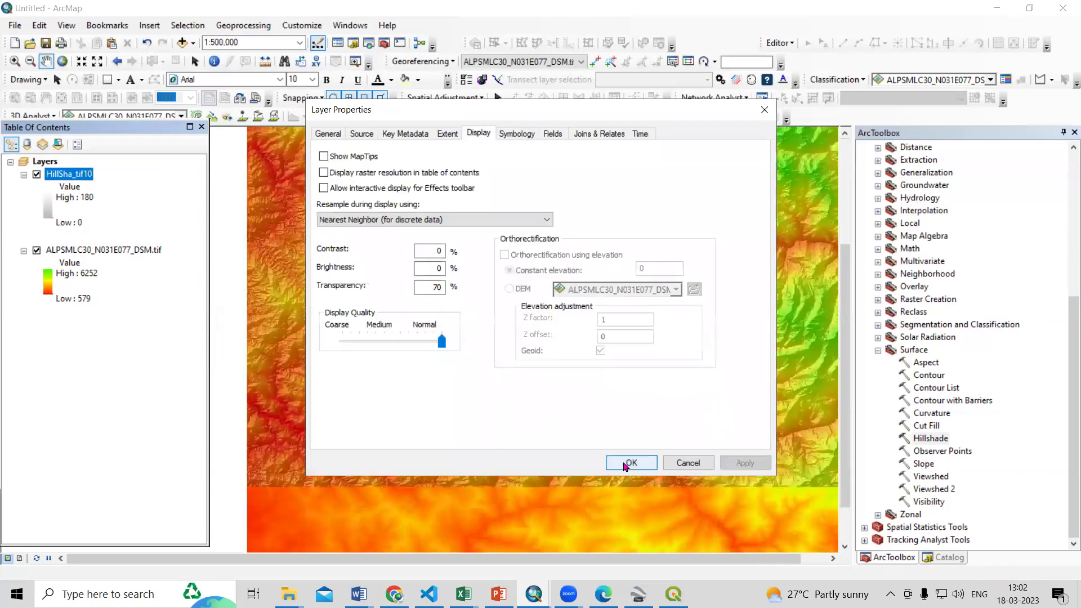
{"action": "left_click", "coordinate": [631, 462]}
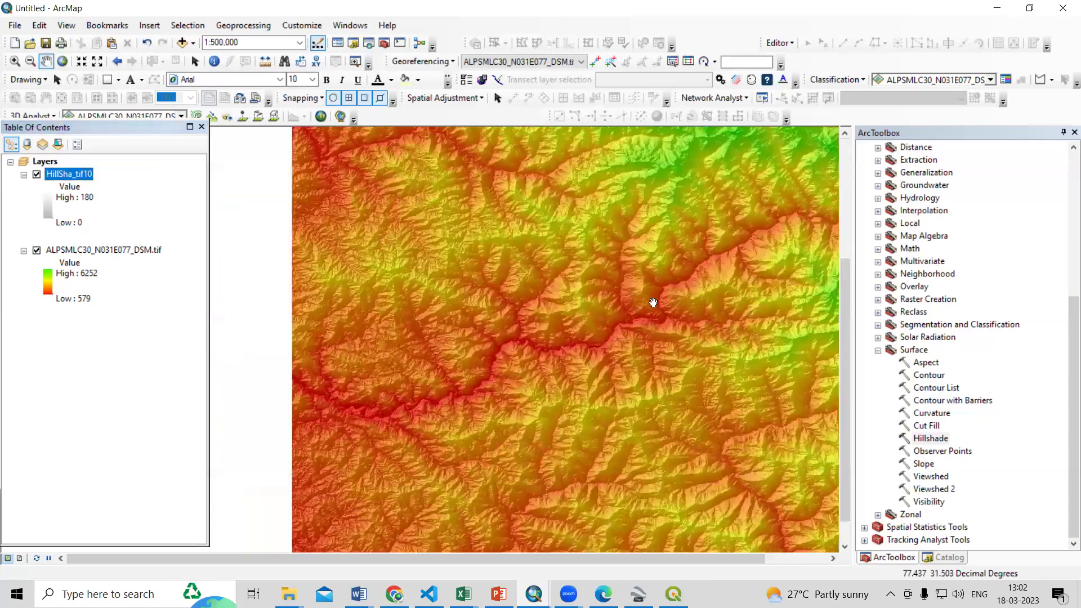
{"action": "left_click_drag", "start_coordinate": [491, 368], "coordinate": [470, 471]}
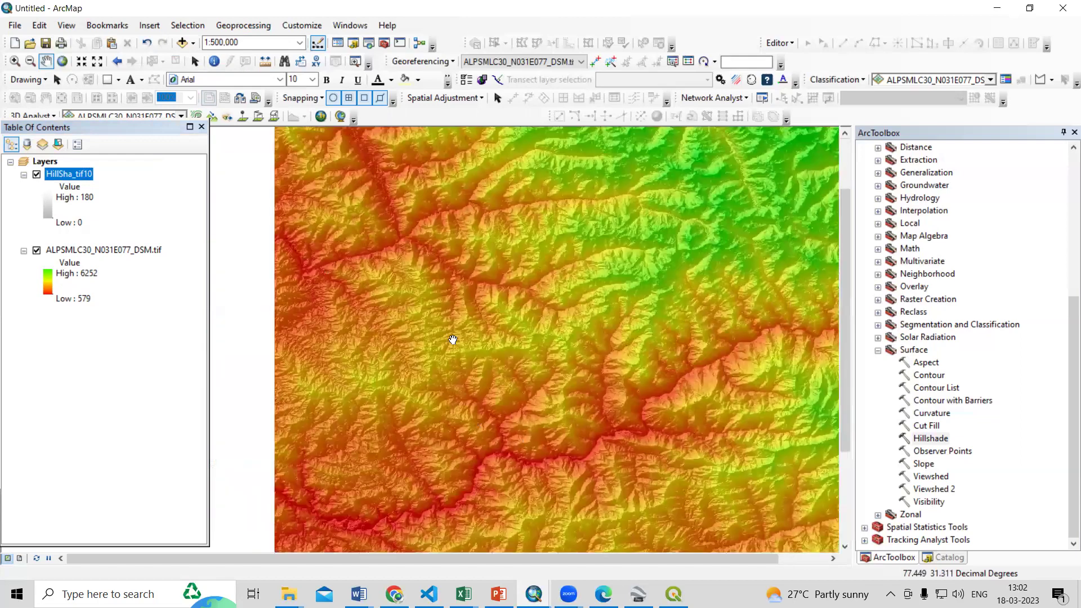
{"action": "left_click_drag", "start_coordinate": [452, 340], "coordinate": [533, 309]}
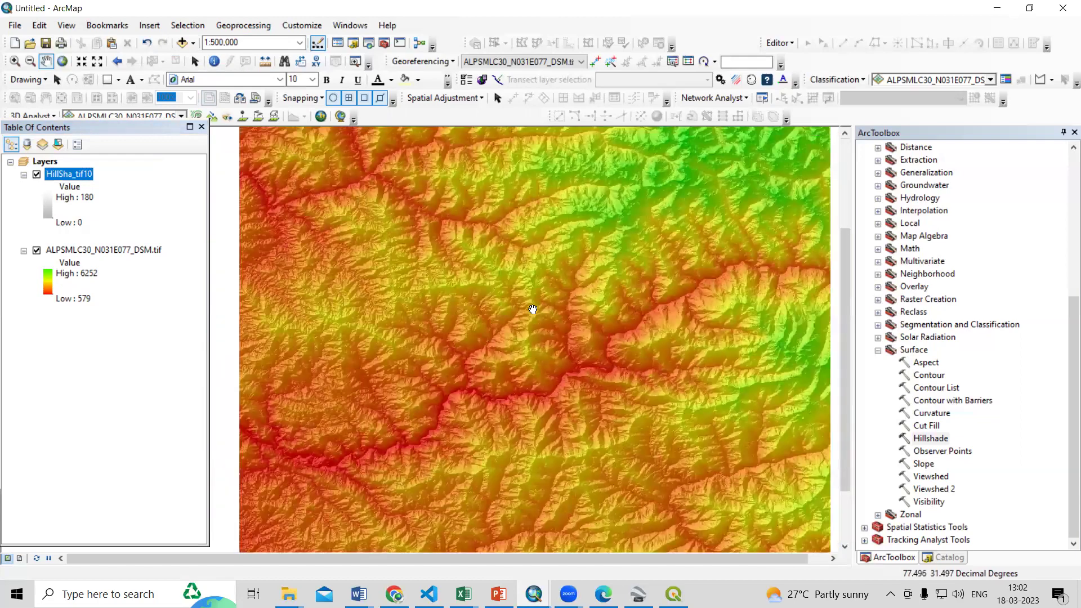